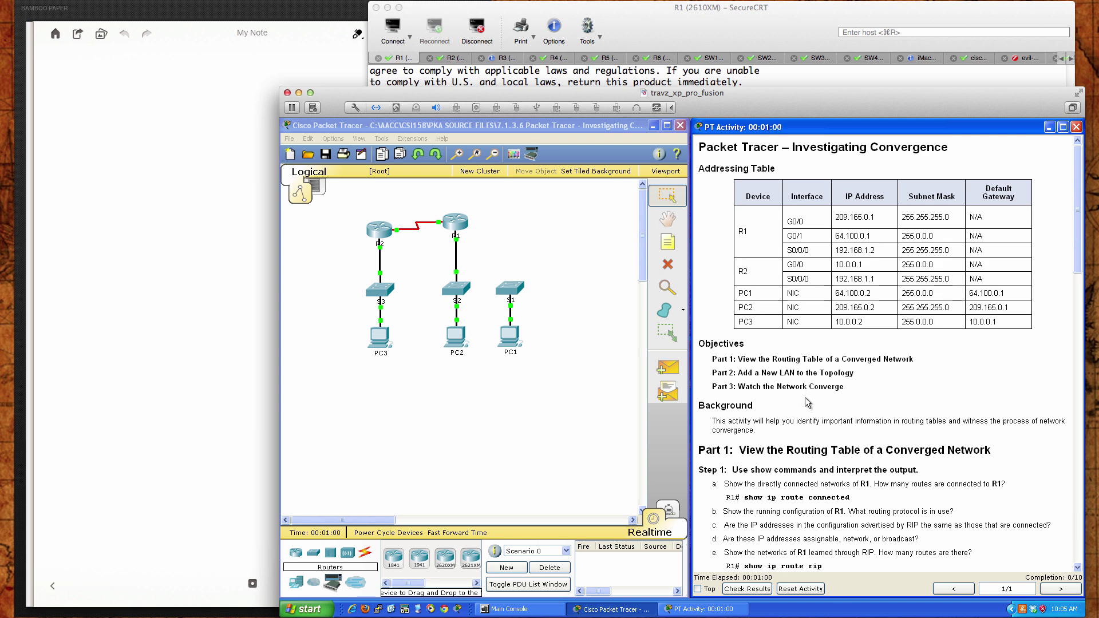
Step: Scroll the activity instructions down from Part 1, Step 1 to the start of Part 2
scroll(807, 411, "down", 10)
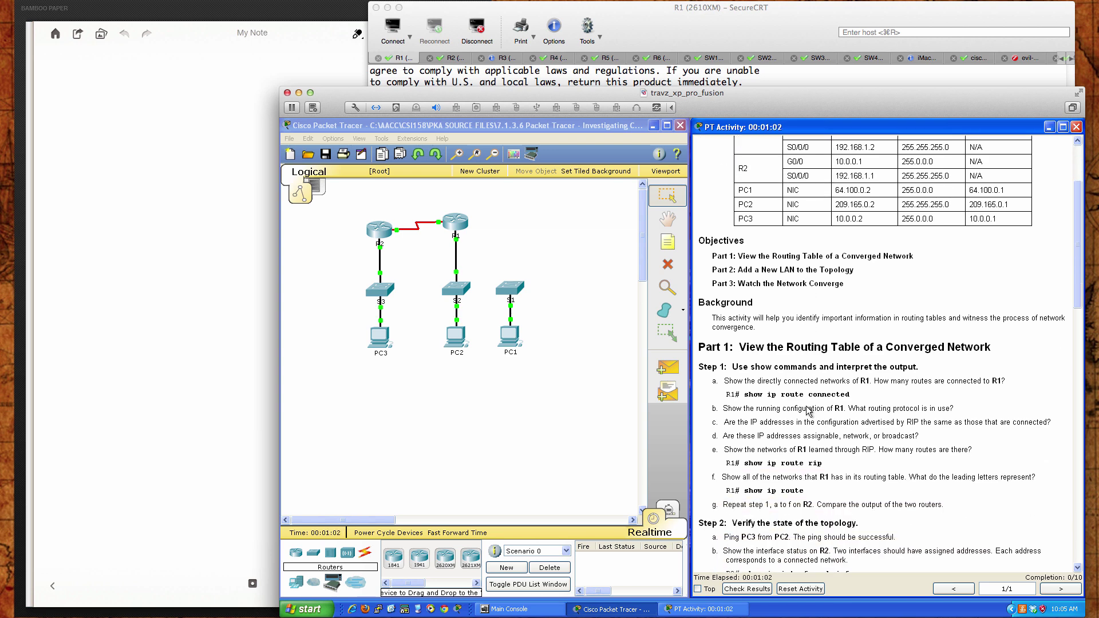
scroll(807, 410, "down", 1)
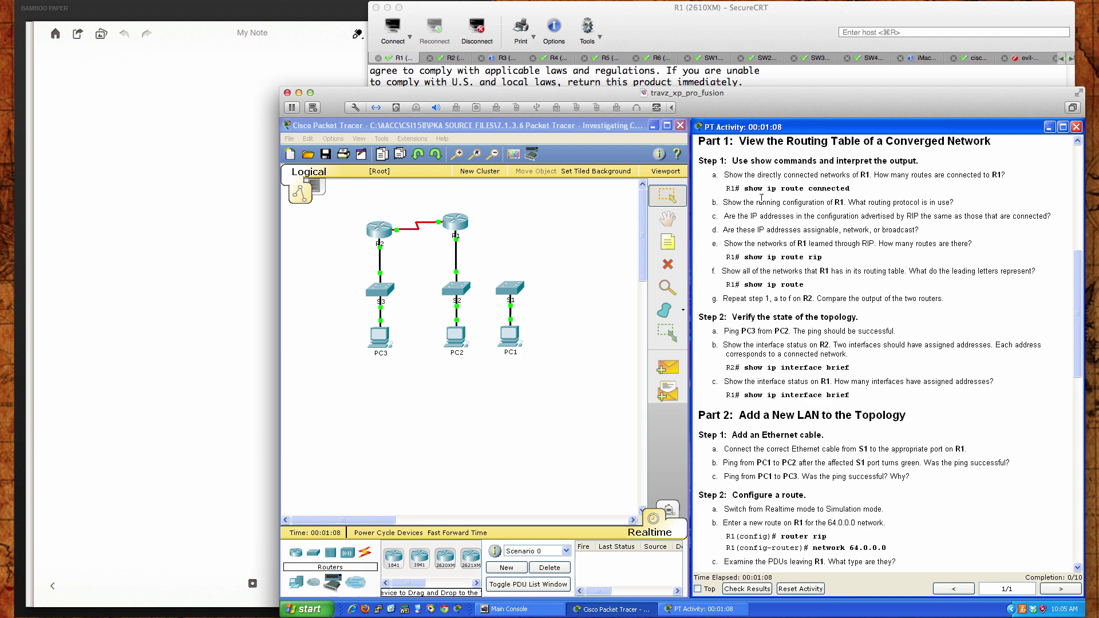
Step: Open R1's CLI and enter privileged mode with 'en'
left_click(455, 224)
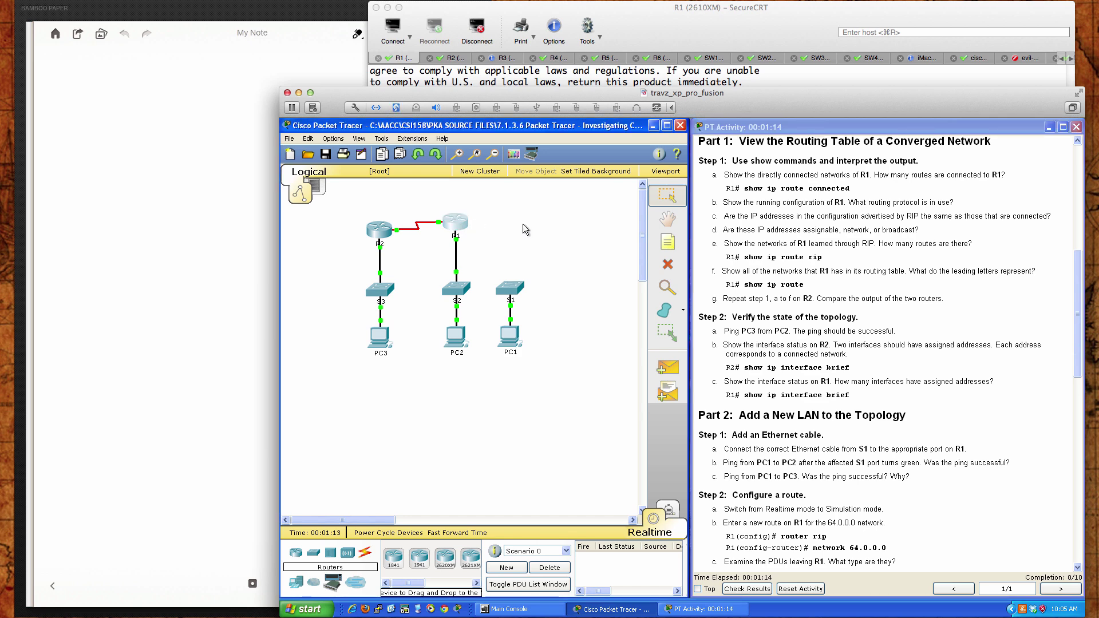
left_click(458, 224)
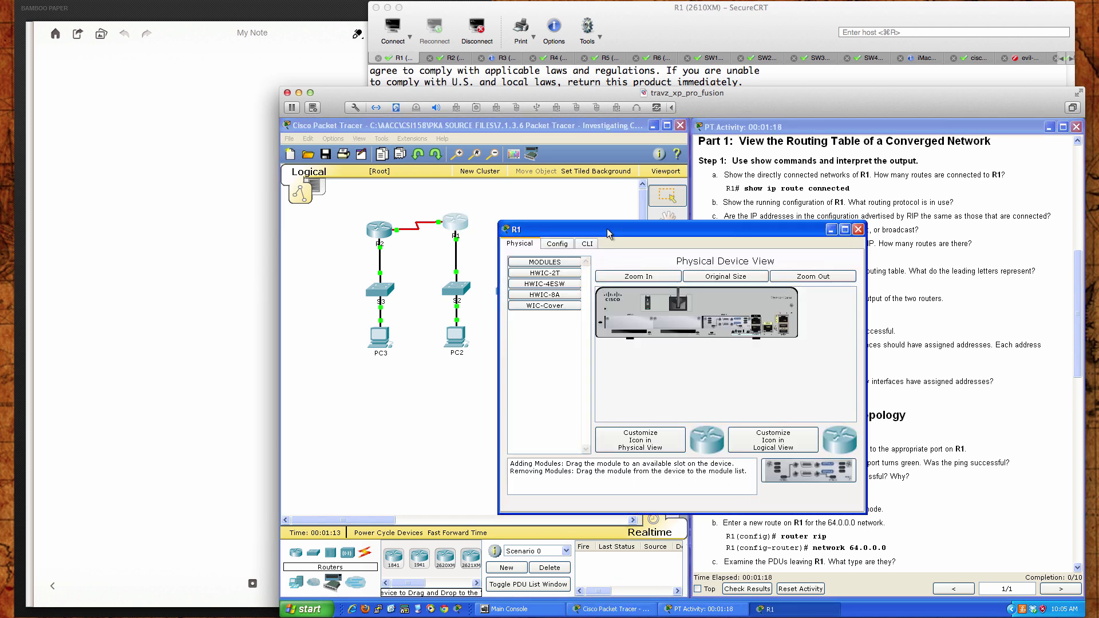
left_click_drag(607, 229, 429, 295)
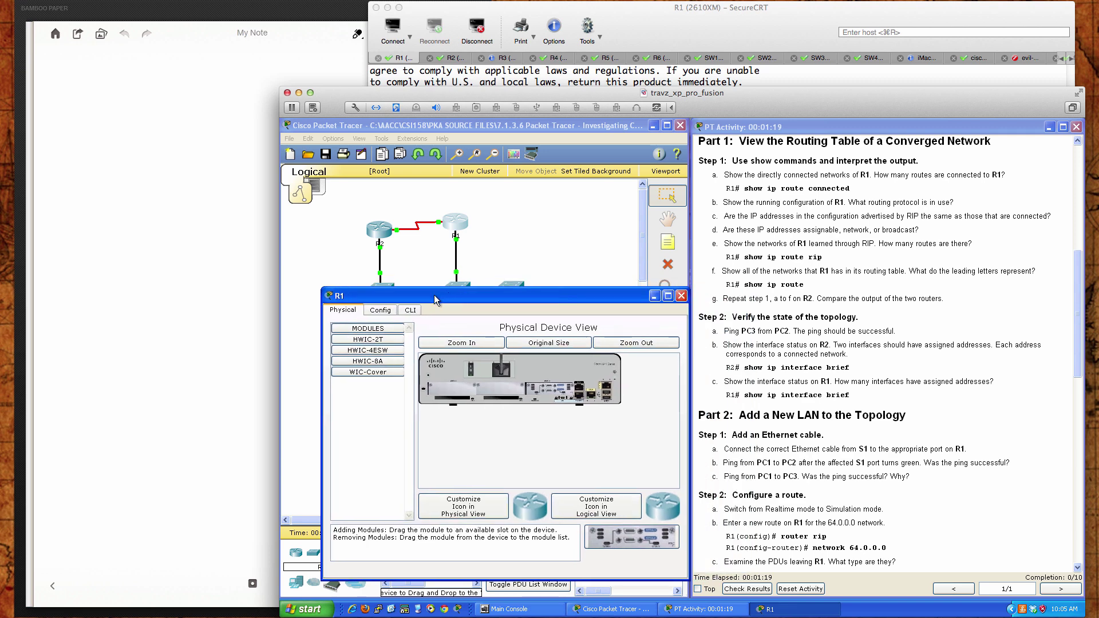
left_click(410, 310)
key("Return")
key("Return")
key("Return")
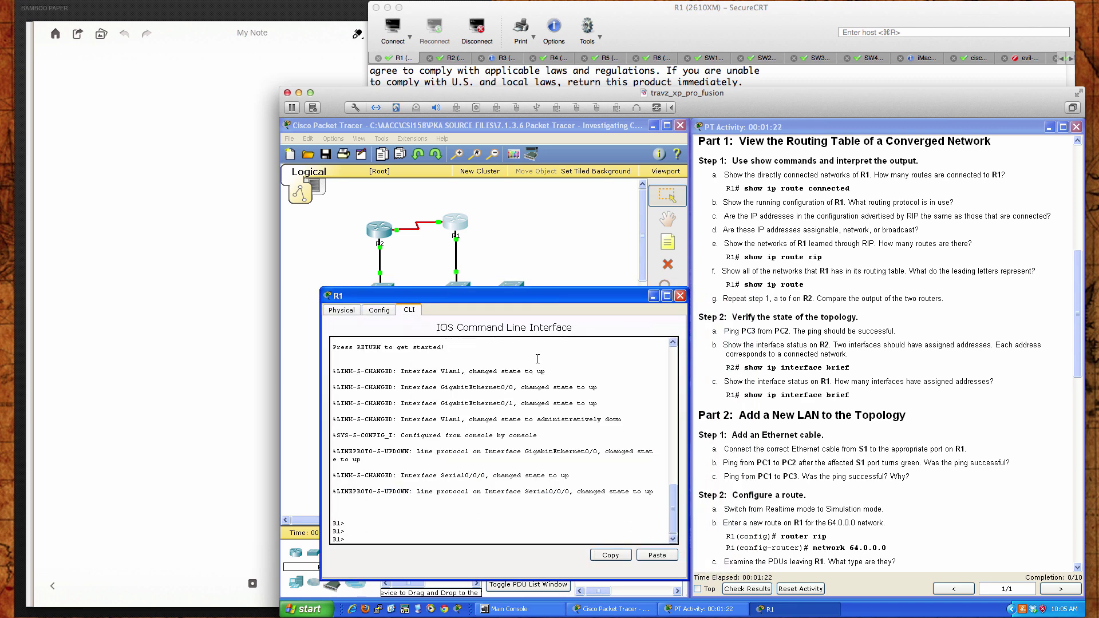
type("en")
key("Return")
key("Return")
key("Return")
key("Return")
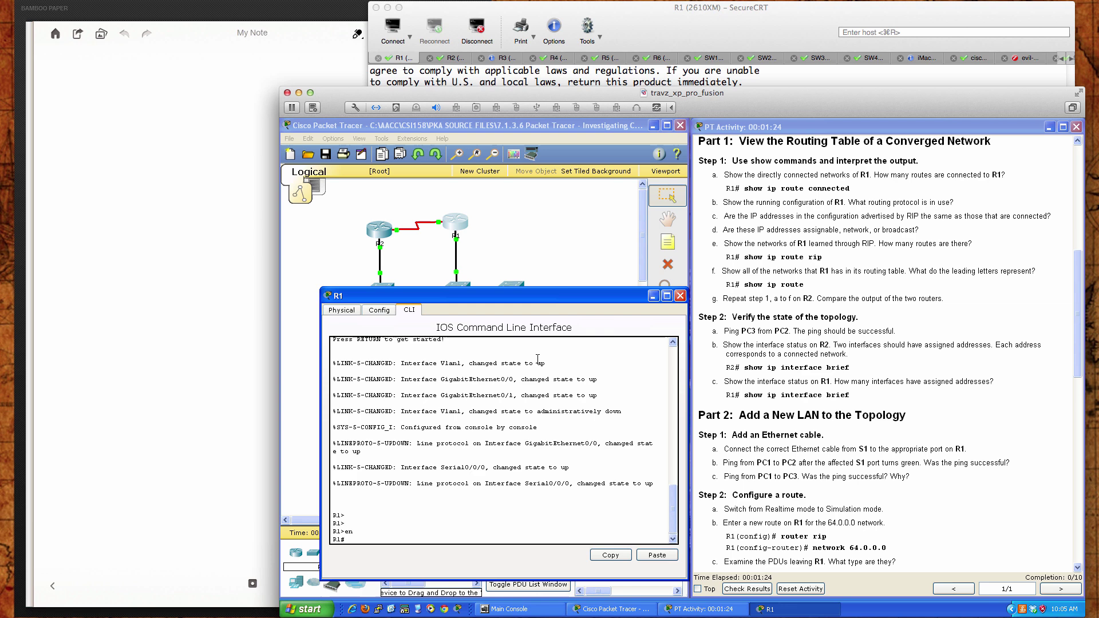
Step: Run 'show ip route connected' on R1, listing 192.168.1.0/24 and 209.165.0.0/24
type("sh ip route con")
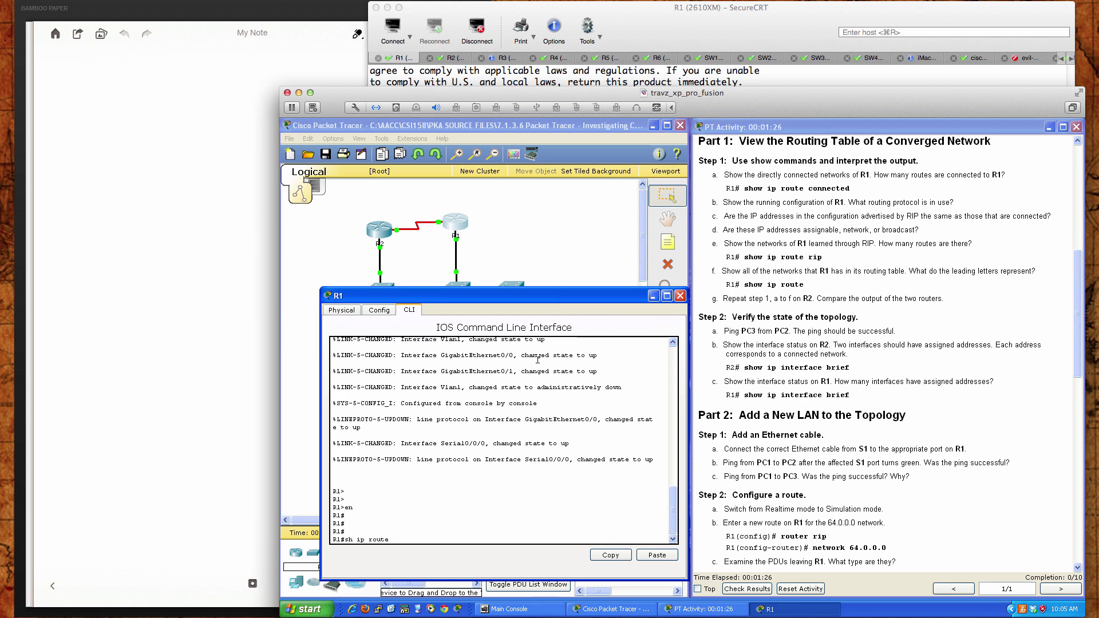
key("Tab")
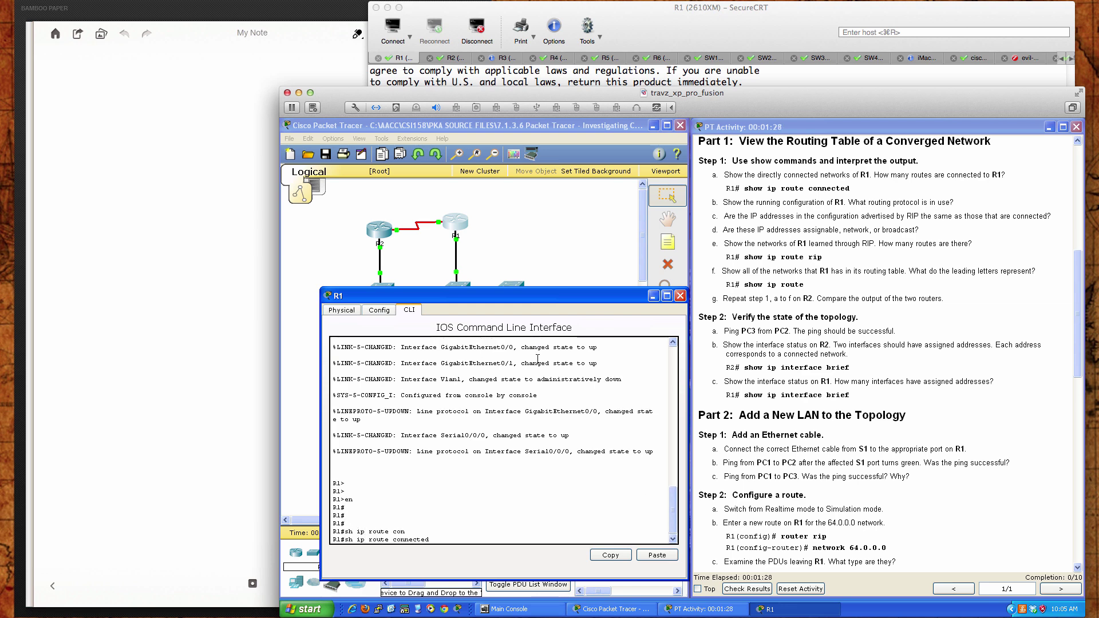
type("?")
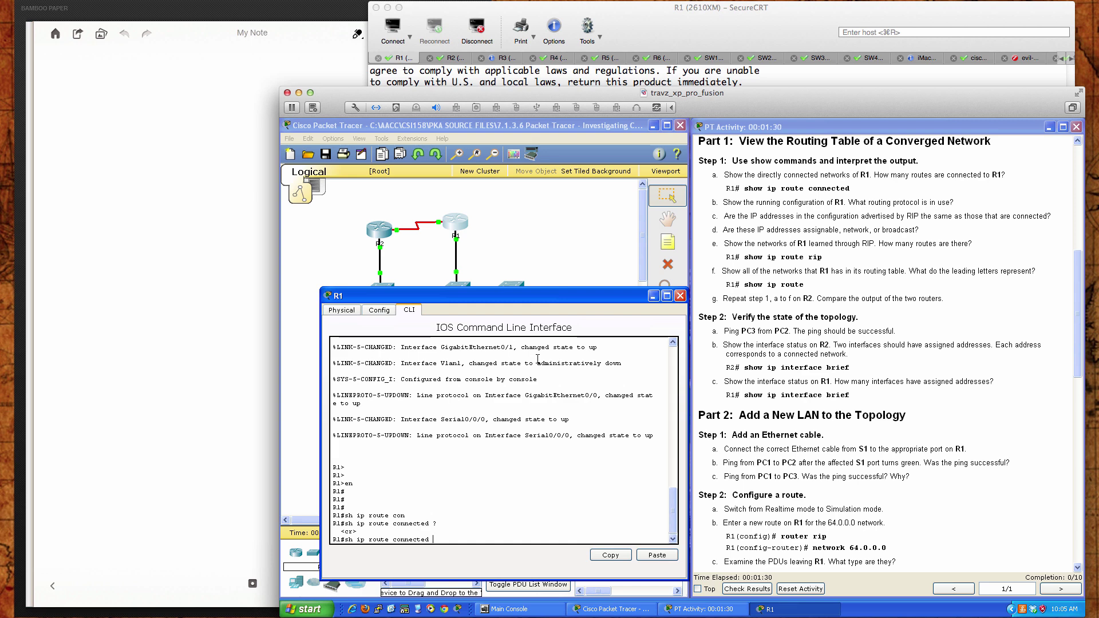
key("Return")
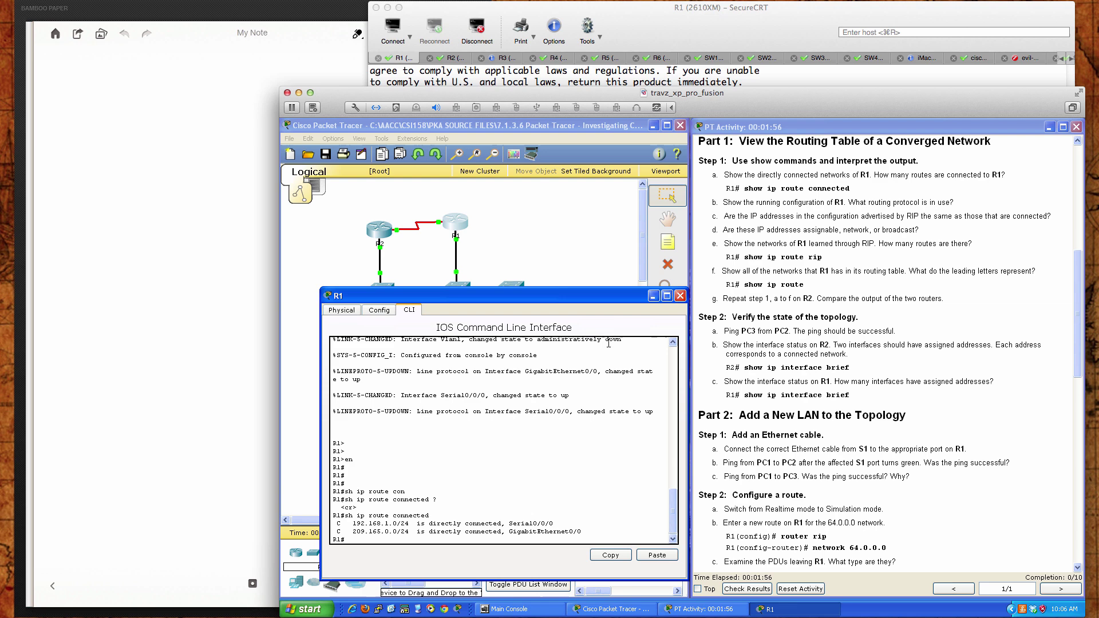
Step: Scroll up to read the addressing table and objectives, then back down to Part 1
scroll(824, 364, "up", 6)
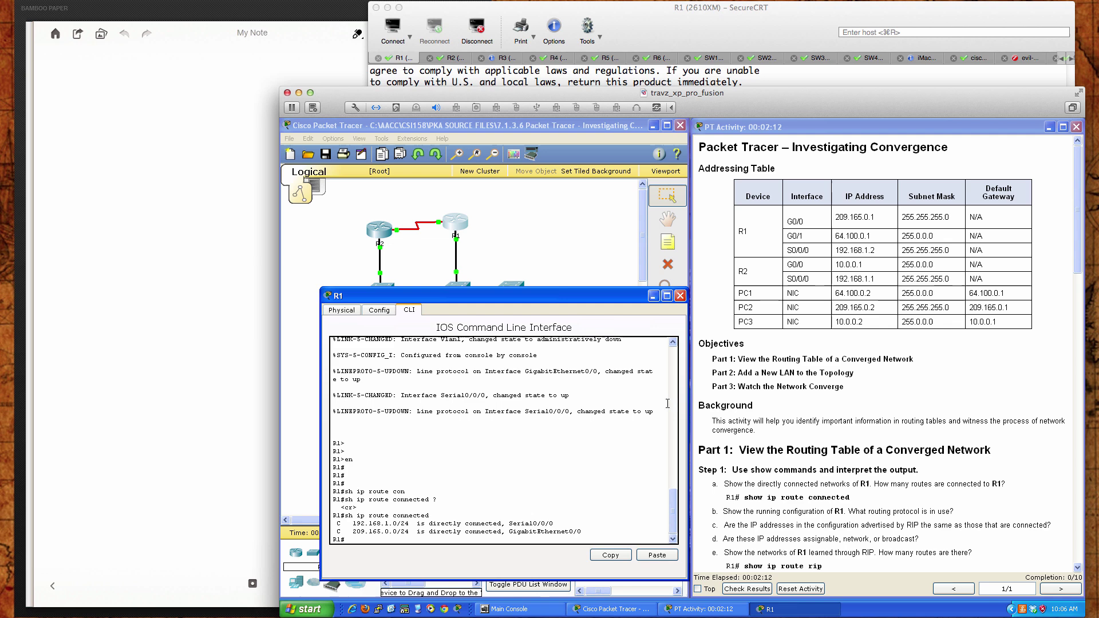
scroll(756, 414, "down", 3)
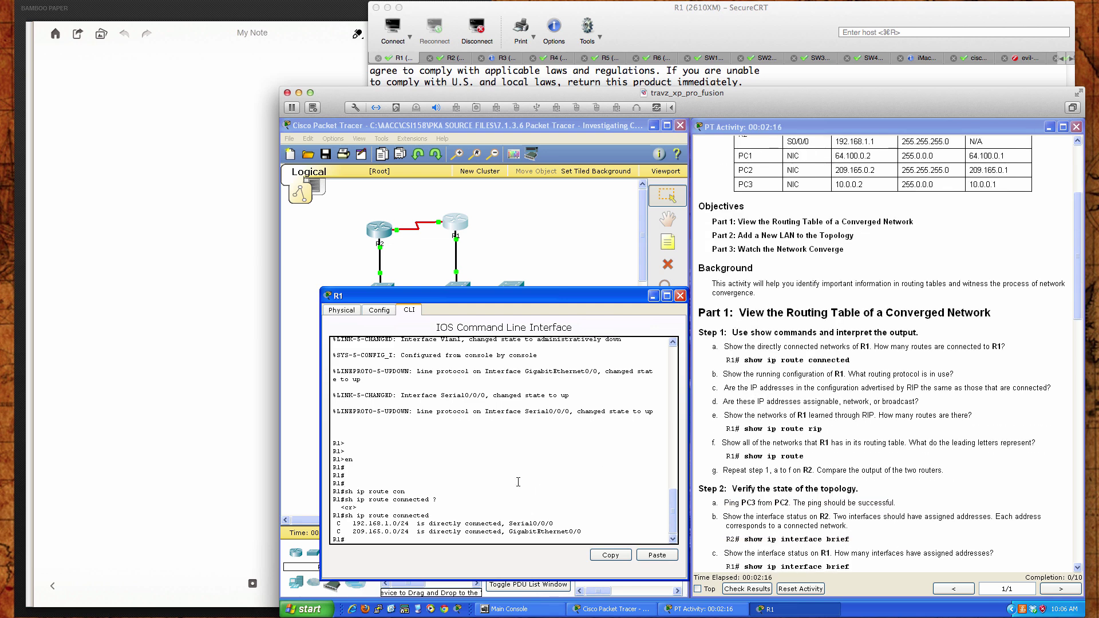
Step: Run 'sh run' on R1 and page through the interface and Vlan1 sections
type("sh run")
key("Return")
key("Return")
key("Return")
key("Return")
key("Return")
key("Return")
key("Return")
key("Return")
key("Return")
key("Return")
key("Return")
key("Return")
key("Return")
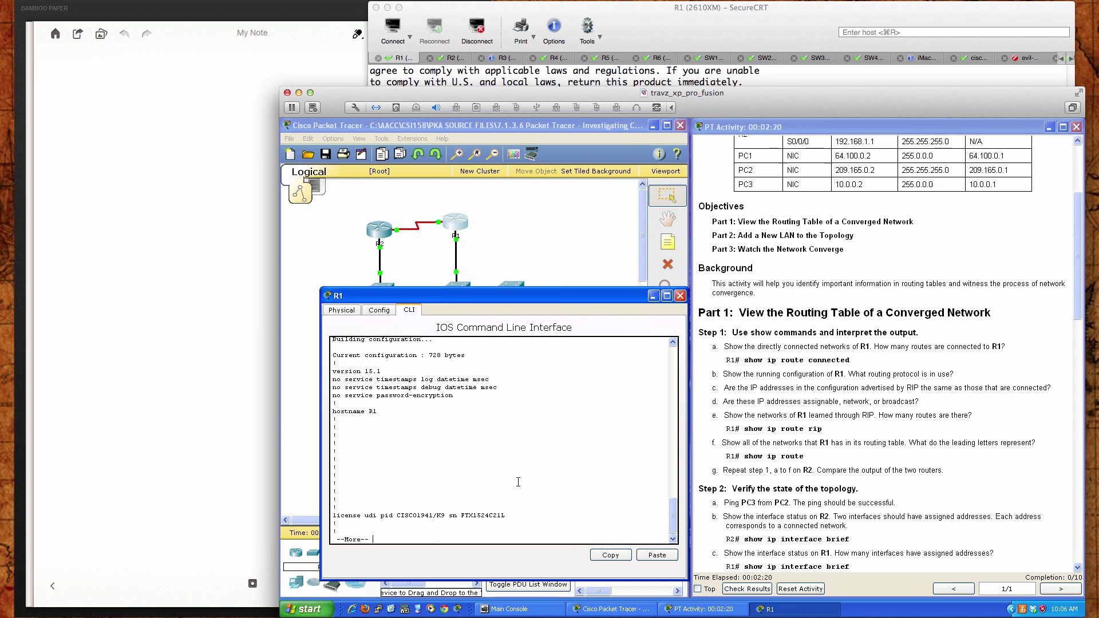
key("Return")
key("Return")
key("Return")
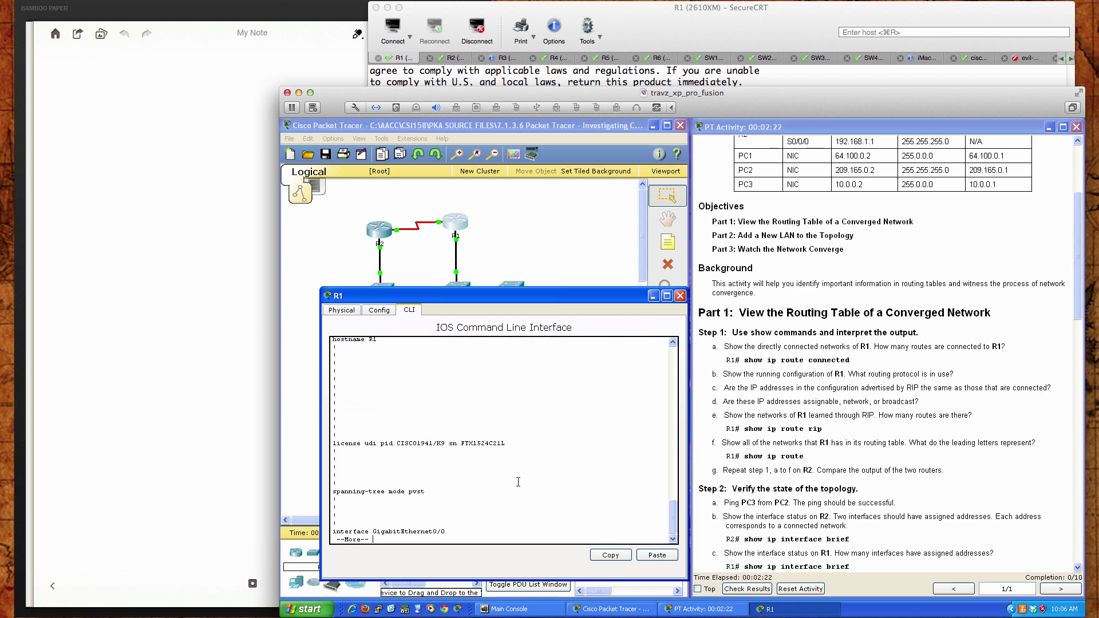
key("Return")
key("Return")
key("Return")
key("Return")
key("Return")
key("Return")
key("Return")
key("Return")
key("Return")
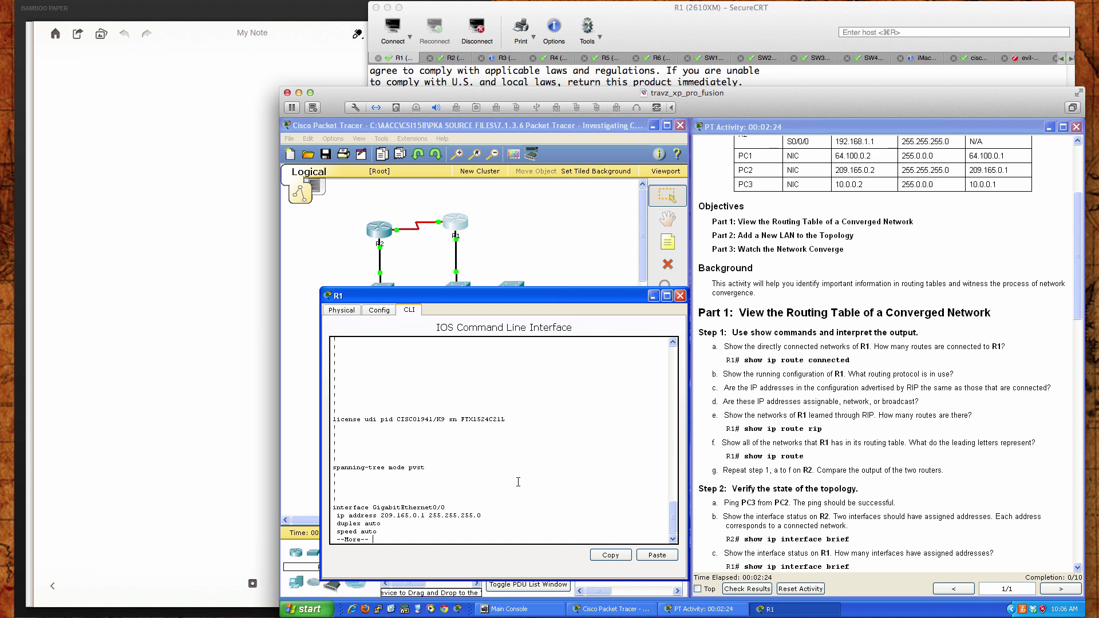
key("Return")
key("Return")
key("Return")
key("Return")
key("Return")
key("Return")
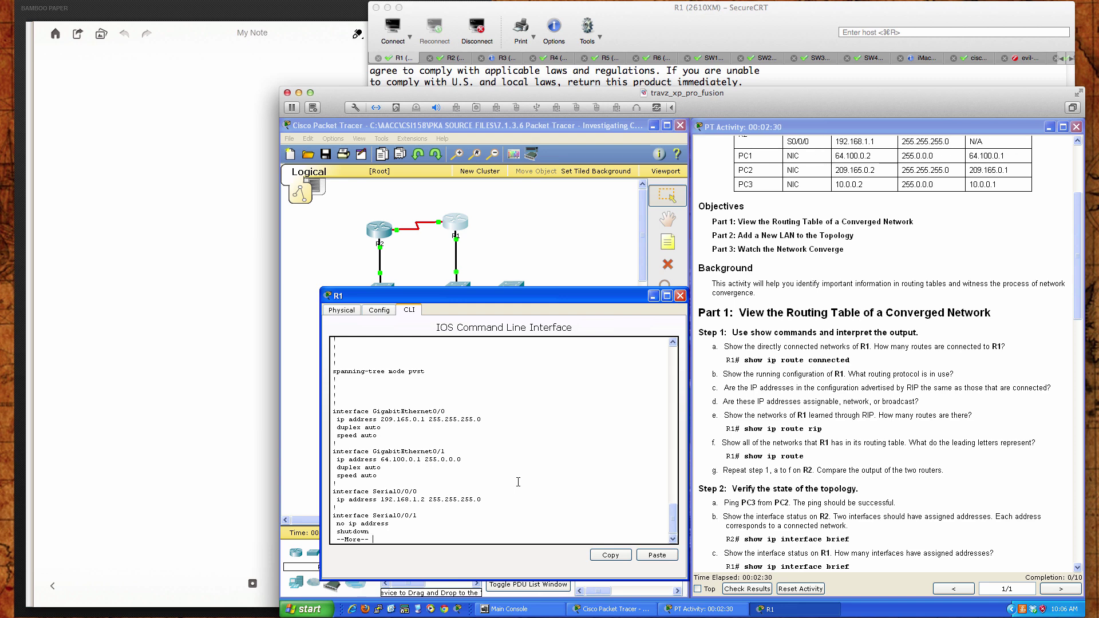
key("Return")
key("Return")
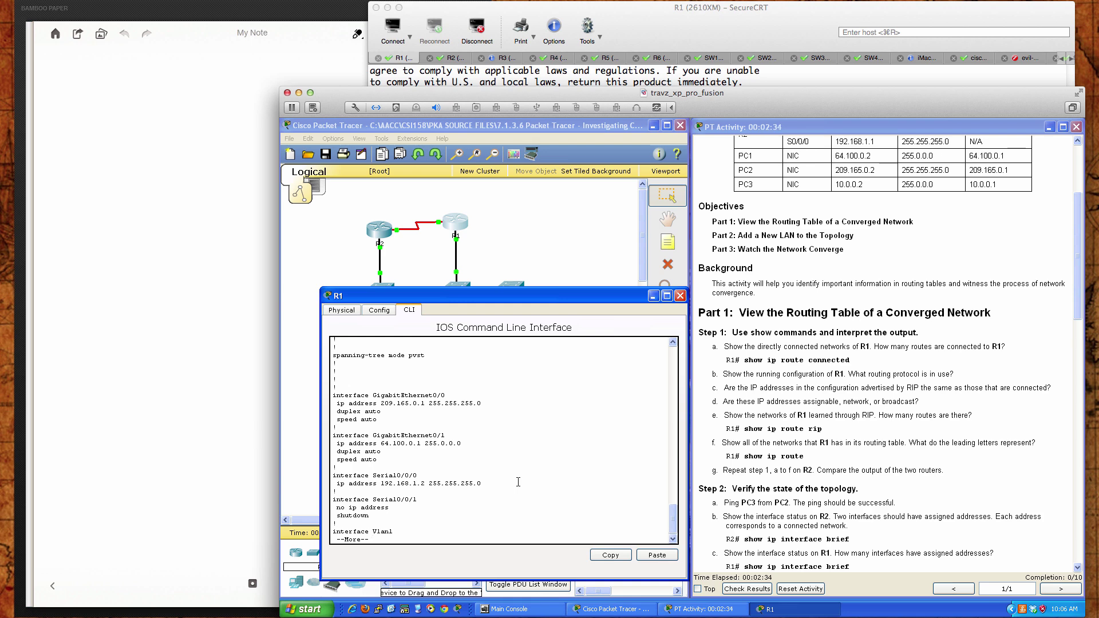
key("Return")
key("Return")
key("Return")
key("Return")
key("Return")
key("Return")
key("Return")
key("Return")
key("Return")
key("Return")
key("Return")
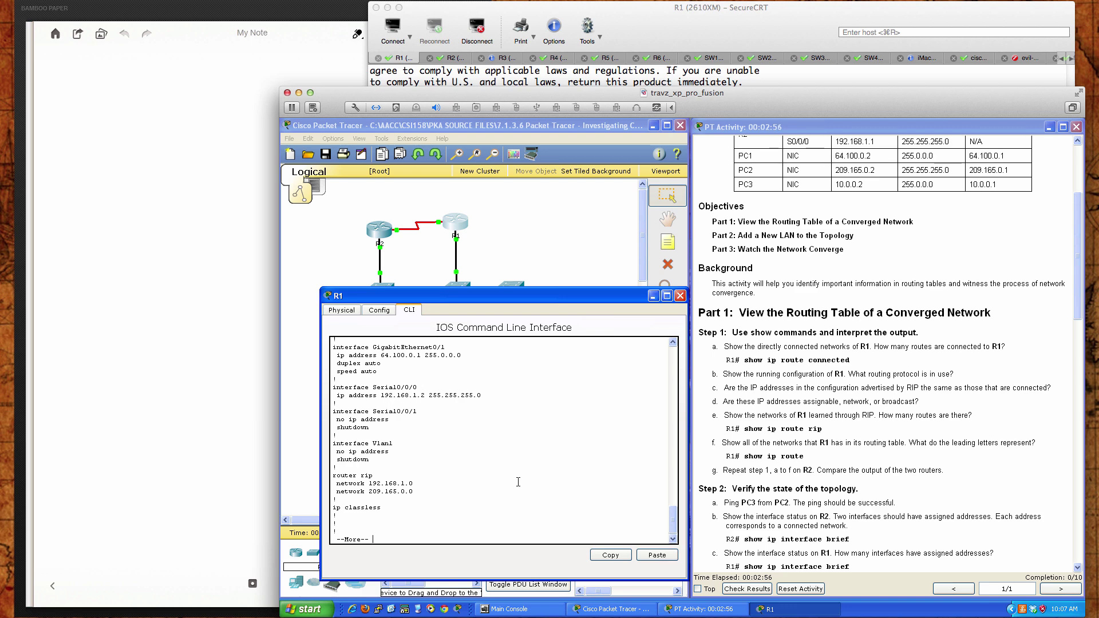
Step: Highlight the RIP networks 192.168.1.0 and 209.165.0.0, then show the rest of the configuration
left_click_drag(368, 484, 412, 481)
left_click(404, 491)
left_click_drag(368, 491, 412, 491)
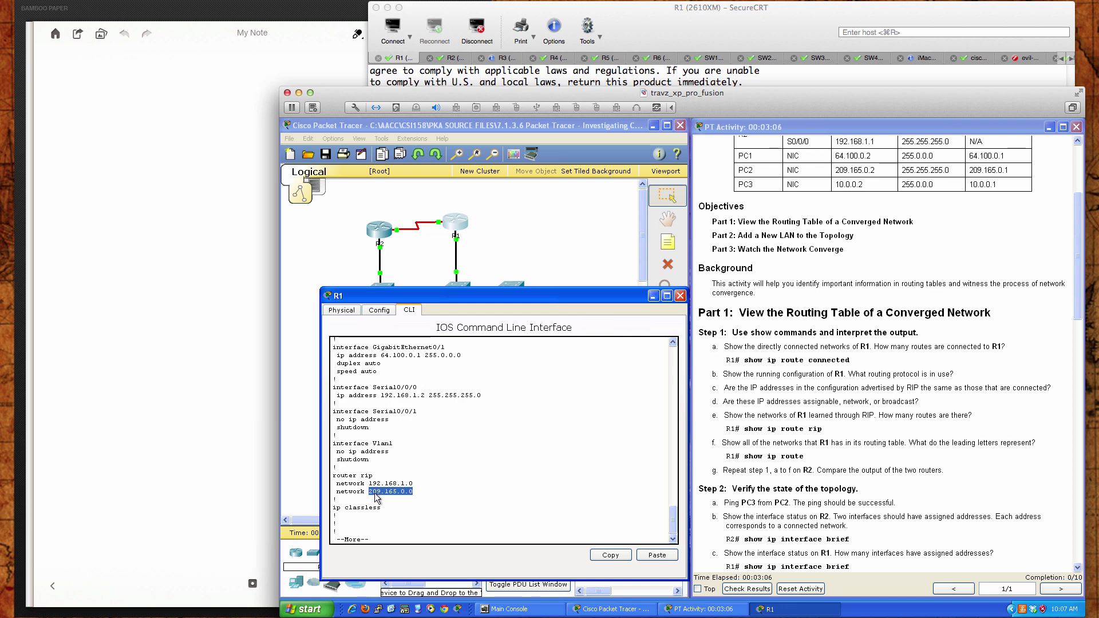
left_click(414, 491)
key("space")
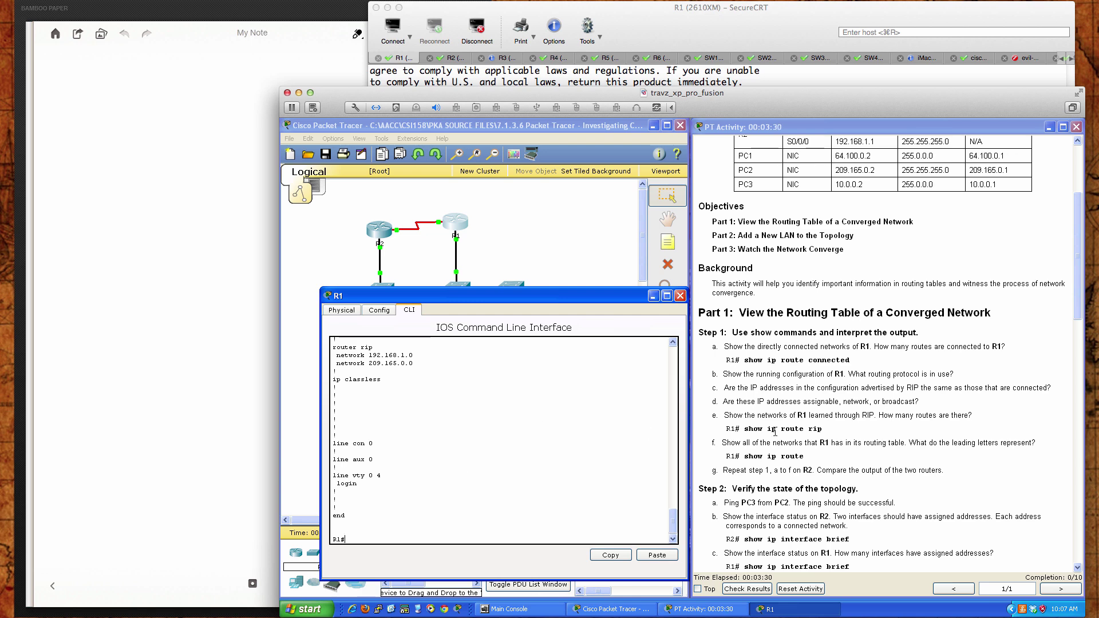
Step: Run 'sh ip route rip' on R1 and highlight 10.0.0.0/8 via 192.168.1.1 on Serial0/0/0
scroll(776, 432, "down", 2)
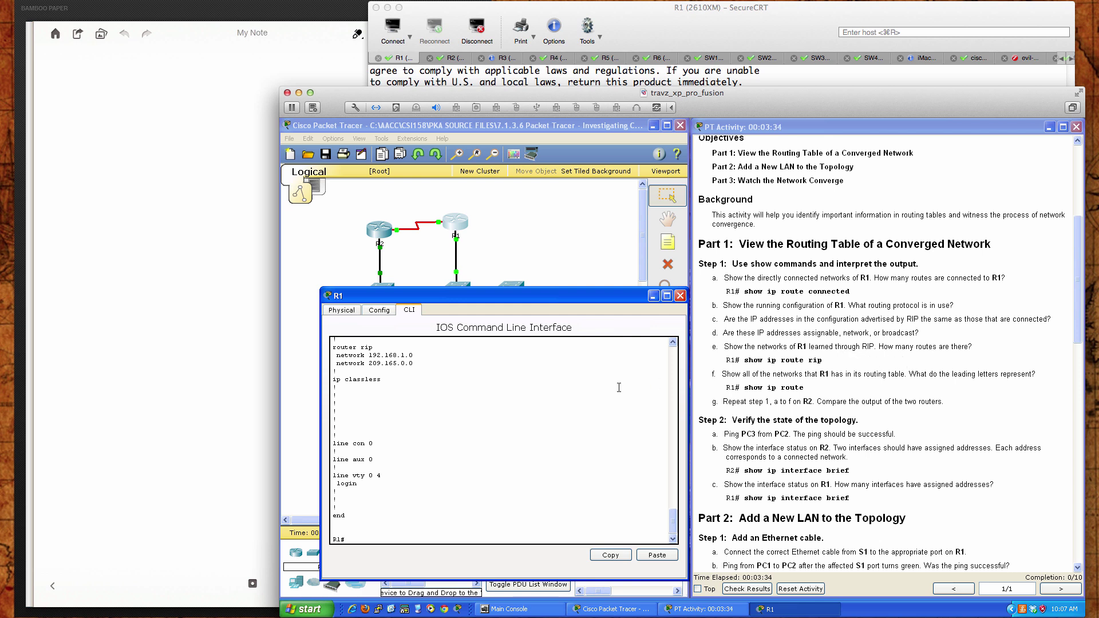
type("sh ip route rip")
key("Return")
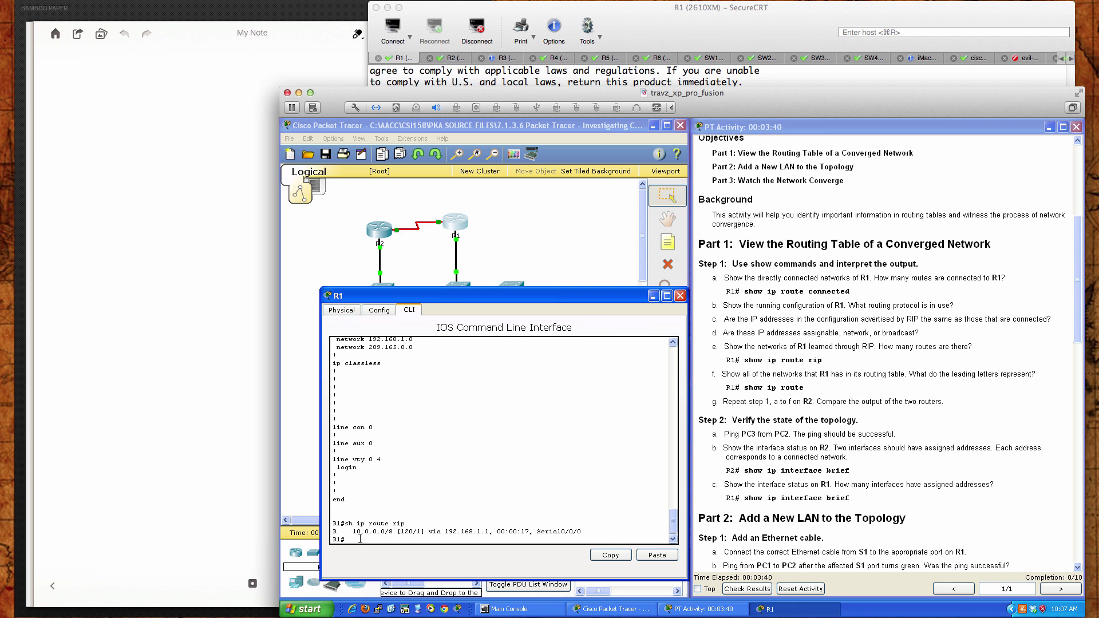
left_click_drag(333, 531, 580, 532)
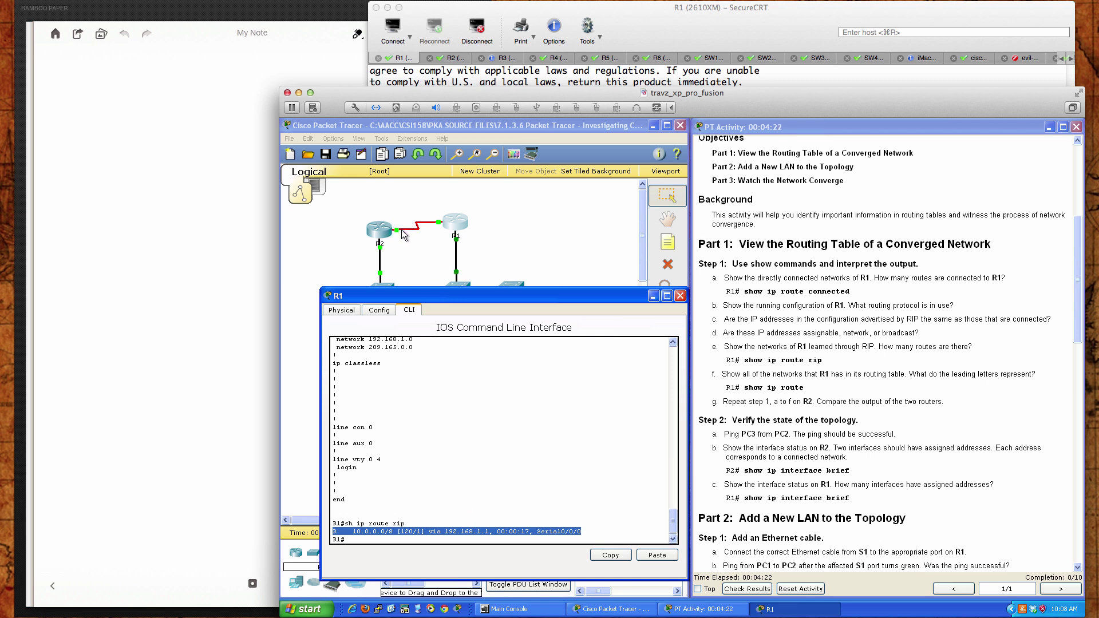
left_click(524, 532)
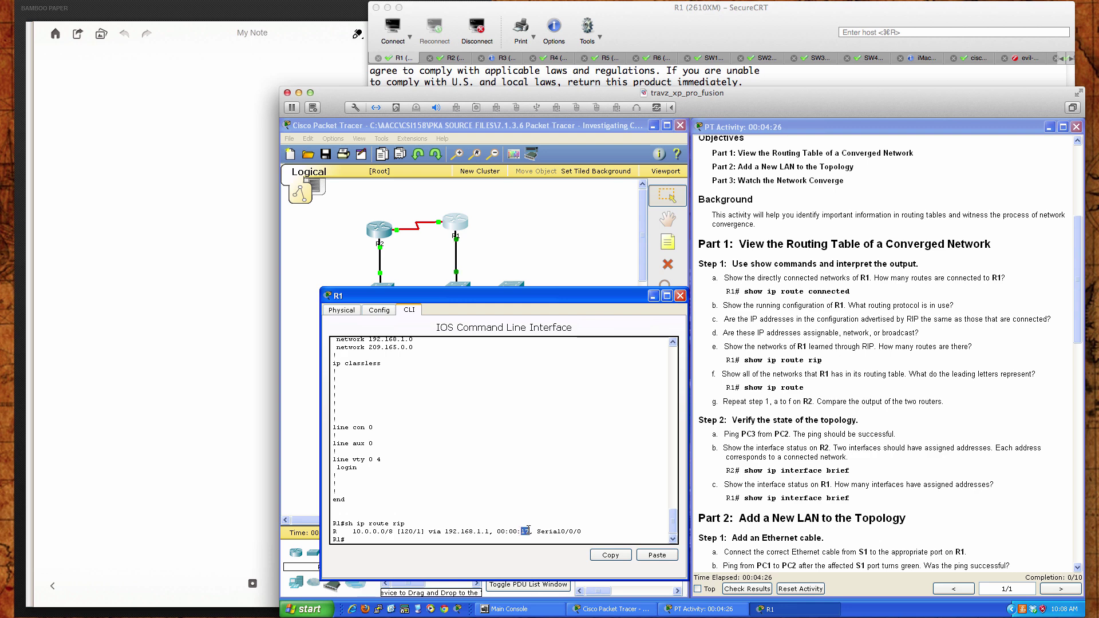
left_click_drag(537, 531, 583, 531)
Step: Review the Part 1 and Part 2 steps in the activity instructions
left_click(870, 358)
scroll(871, 358, "up", 5)
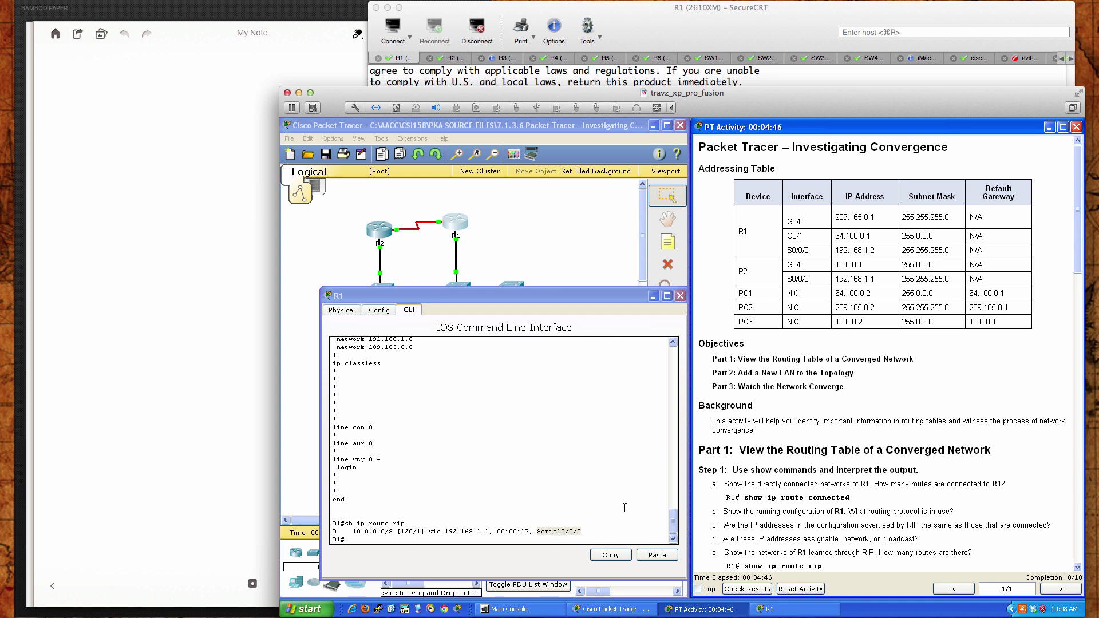
scroll(806, 454, "down", 7)
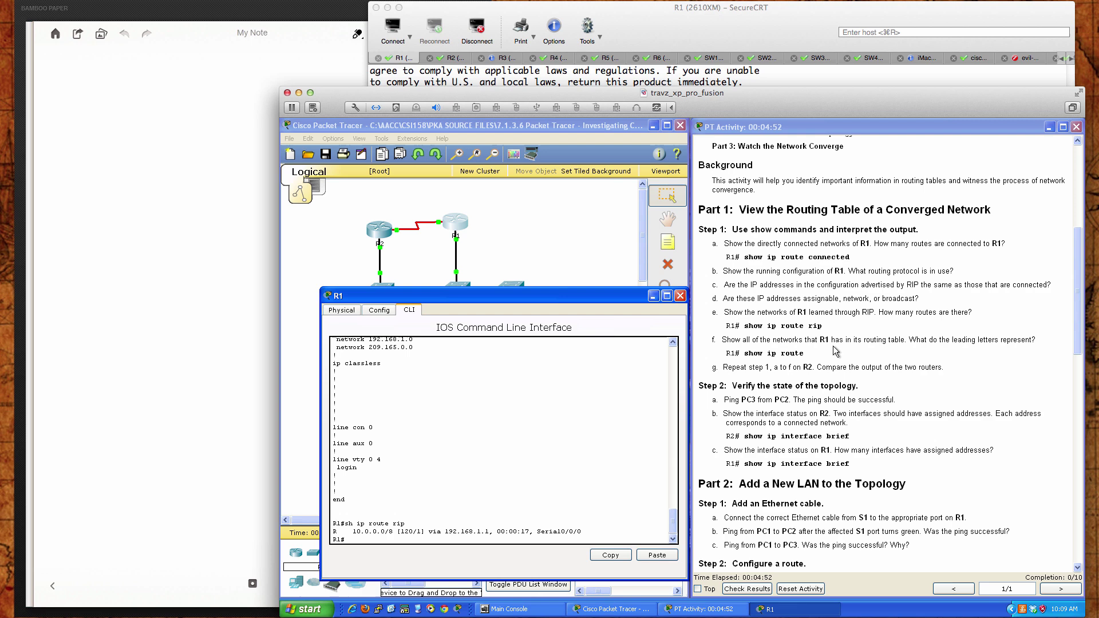
Step: Run 'sh ip route' on R1 and highlight the RIP route to 10.0.0.0/8
left_click(585, 460)
type("sh ipr oute")
key("BackSpace")
key("BackSpace")
key("BackSpace")
key("BackSpace")
key("BackSpace")
key("BackSpace")
type("p rou")
key("Tab")
key("Return")
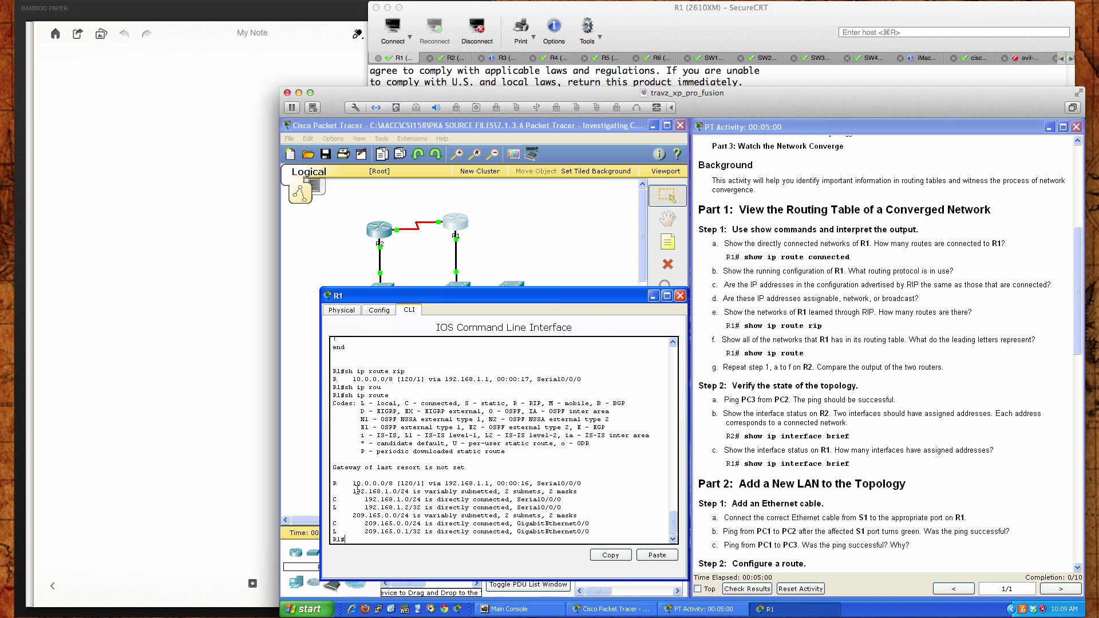
left_click_drag(332, 483, 580, 484)
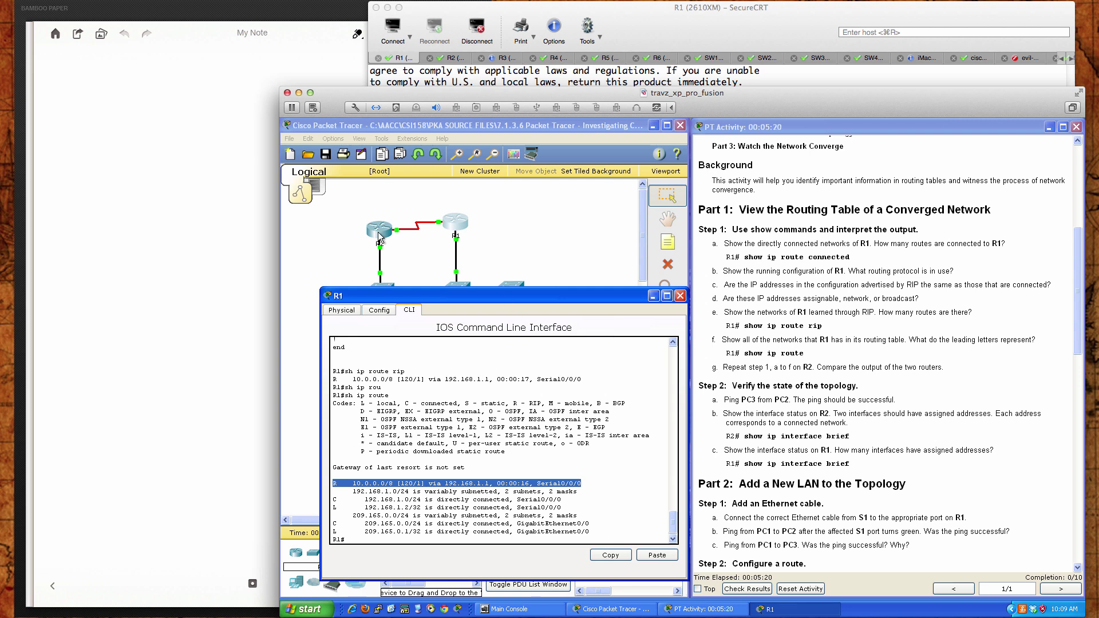
Step: Open R2's CLI beside R1's window and enter privileged mode with 'en'
left_click_drag(391, 297, 735, 308)
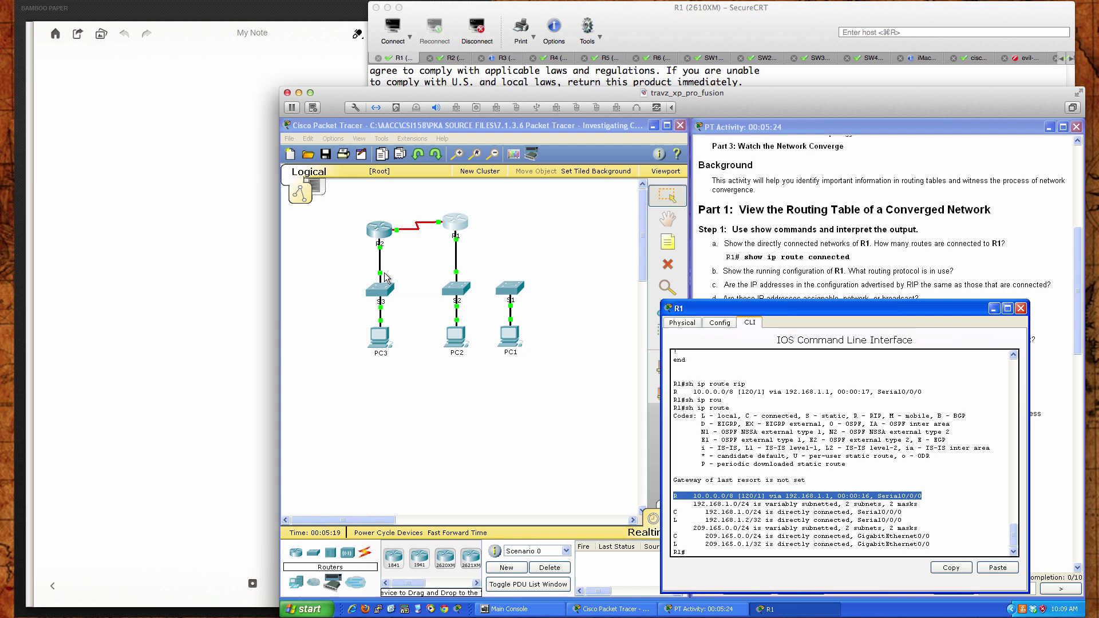
left_click(379, 232)
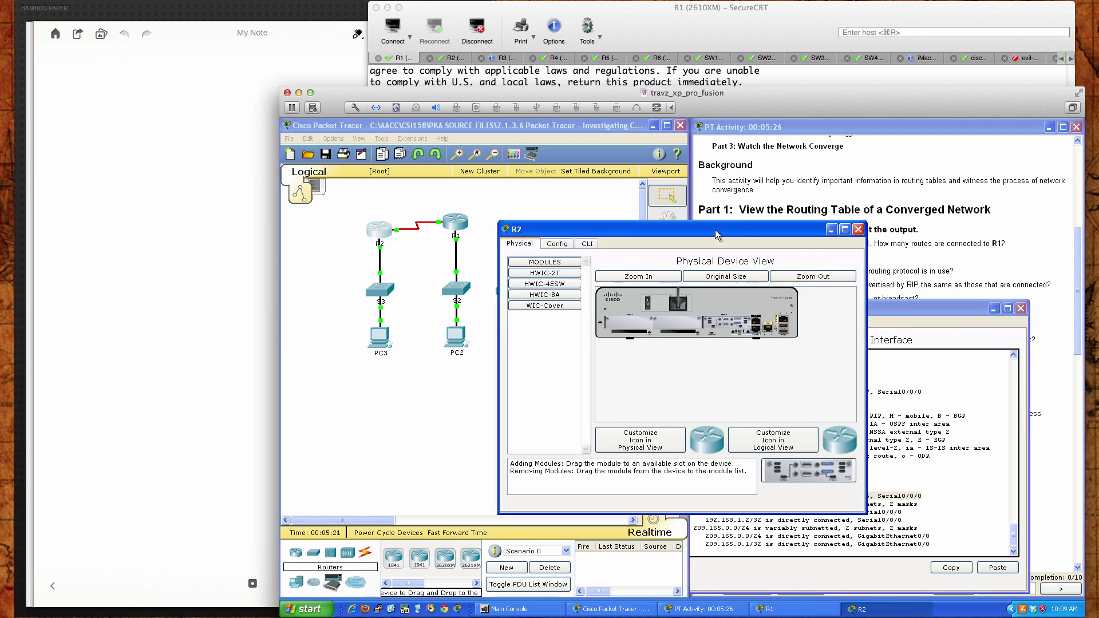
left_click_drag(715, 235, 549, 311)
left_click(743, 302)
left_click(379, 323)
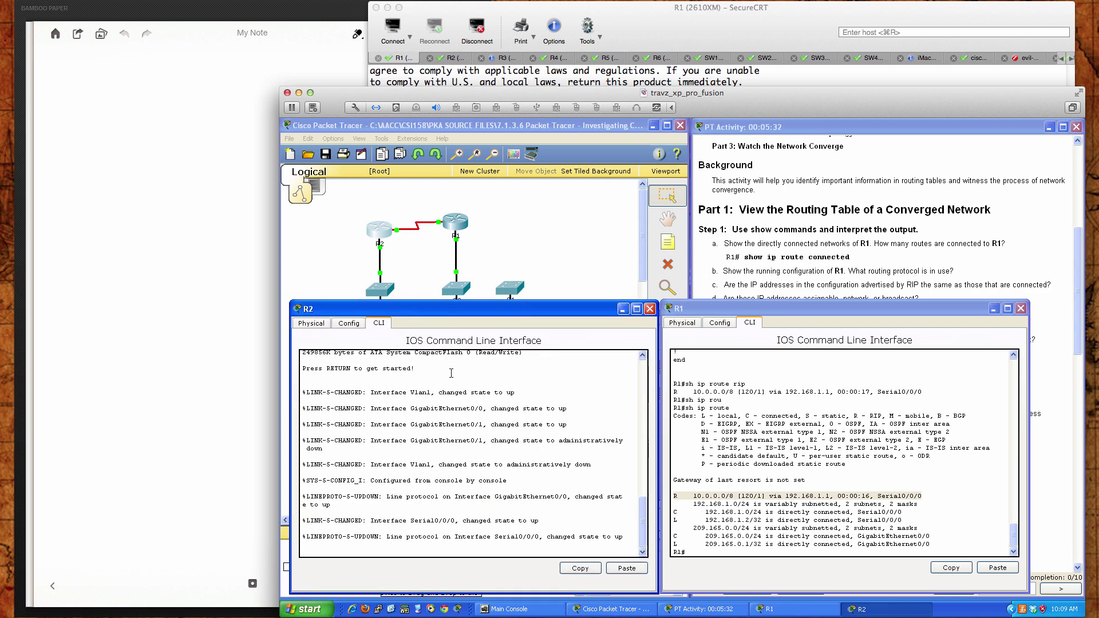
key("Return")
key("Return")
key("Return")
type("en")
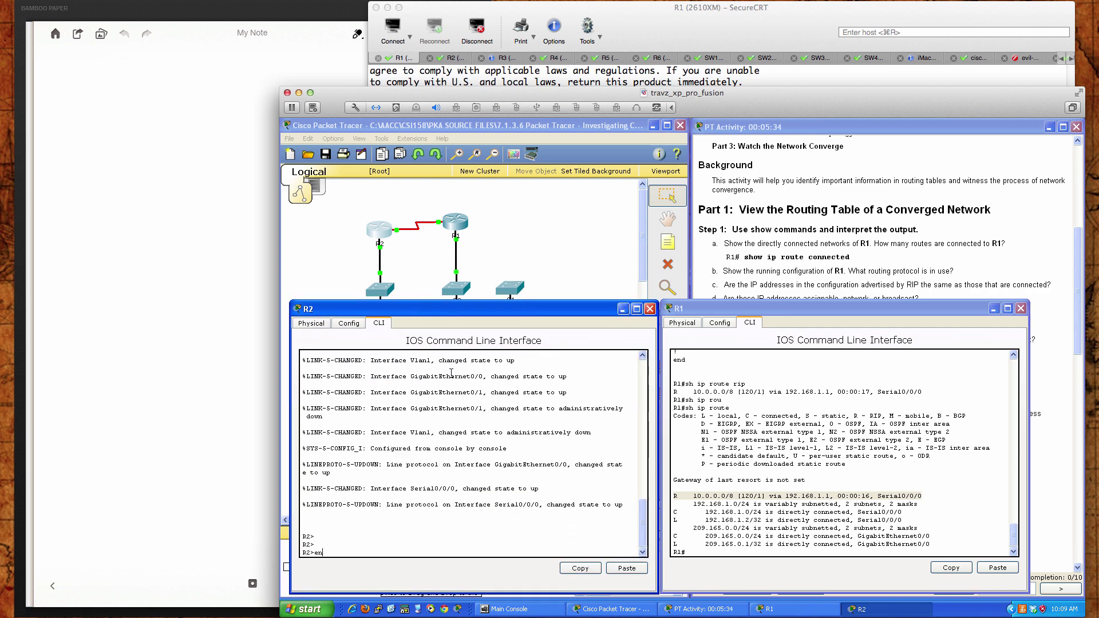
key("Return")
key("Return")
key("Return")
key("Return")
key("Return")
Step: List R2's connected networks 10.0.0.0/8 and 192.168.1.0/24, then its RIP route 209.165.0.0/24
type("sh")
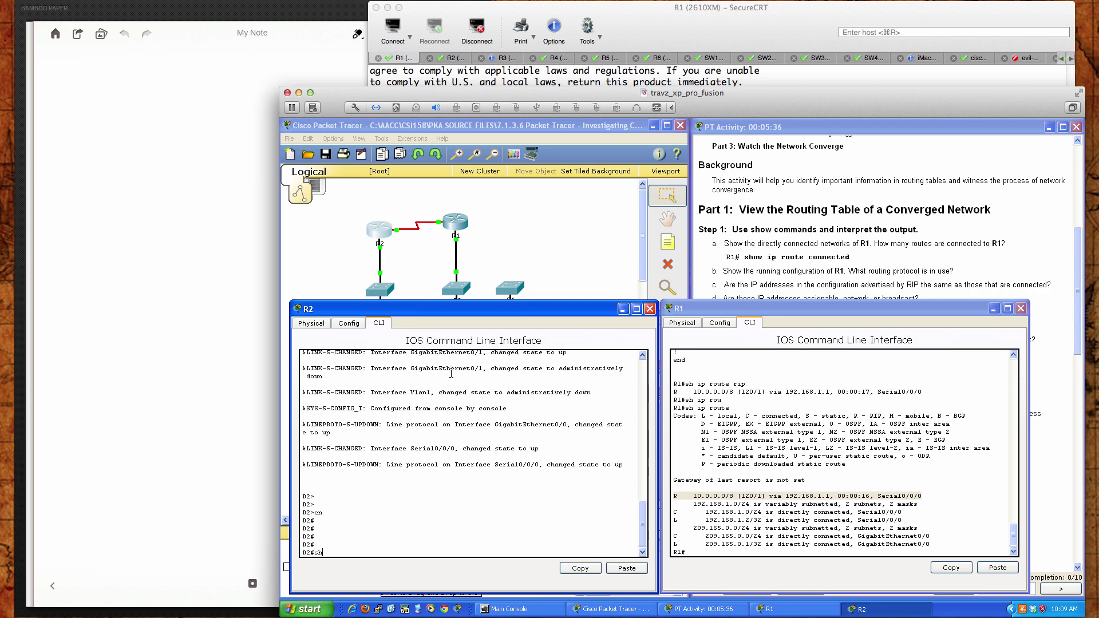
type(" ip route co")
key("Tab")
key("Return")
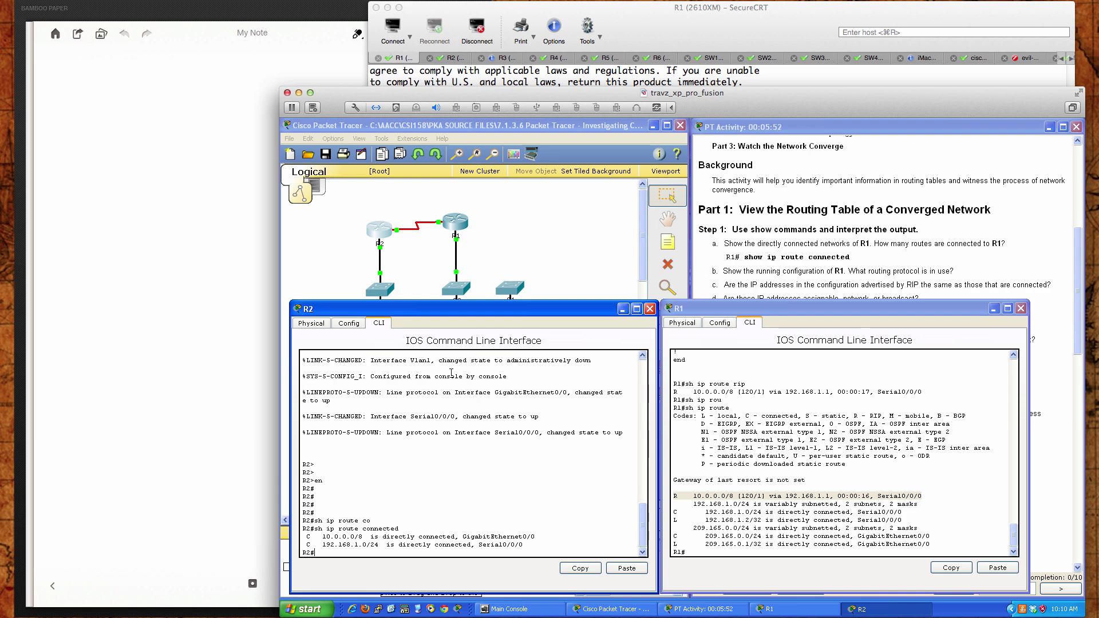
type("h ip route rip")
key("Return")
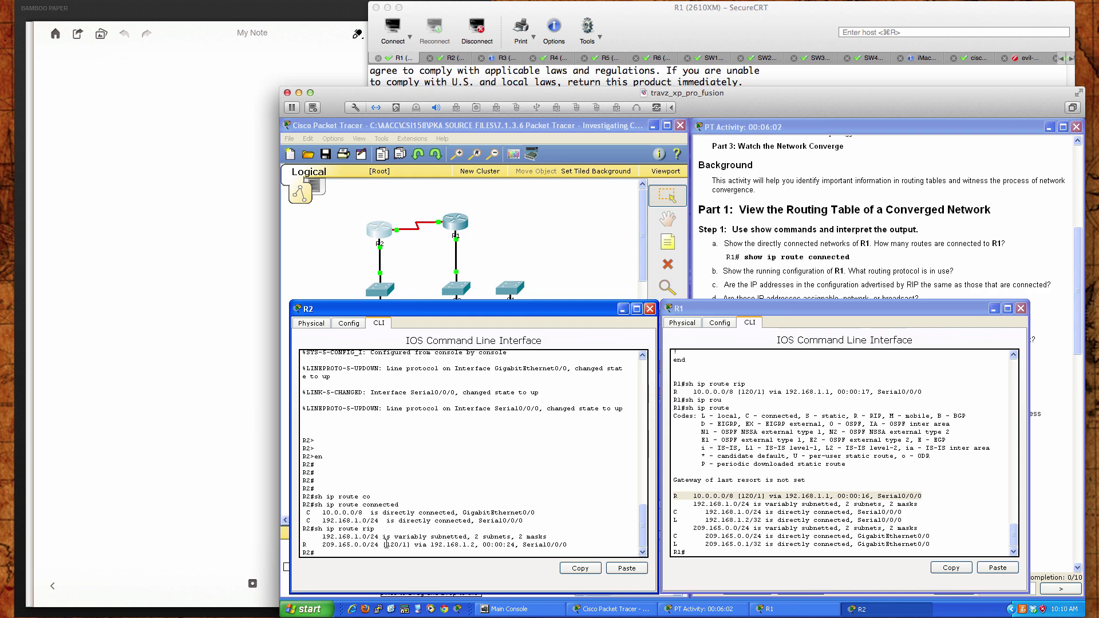
Step: Highlight the administrative distance 120 and next hop 192.168.1.2 in R2's RIP route
left_click_drag(386, 544, 397, 543)
left_click_drag(414, 544, 474, 544)
left_click(593, 542)
Step: Run 'sh ip route' on R2 and highlight the RIP route to 209.165.0.0/24
type("sh ip route")
key("Return")
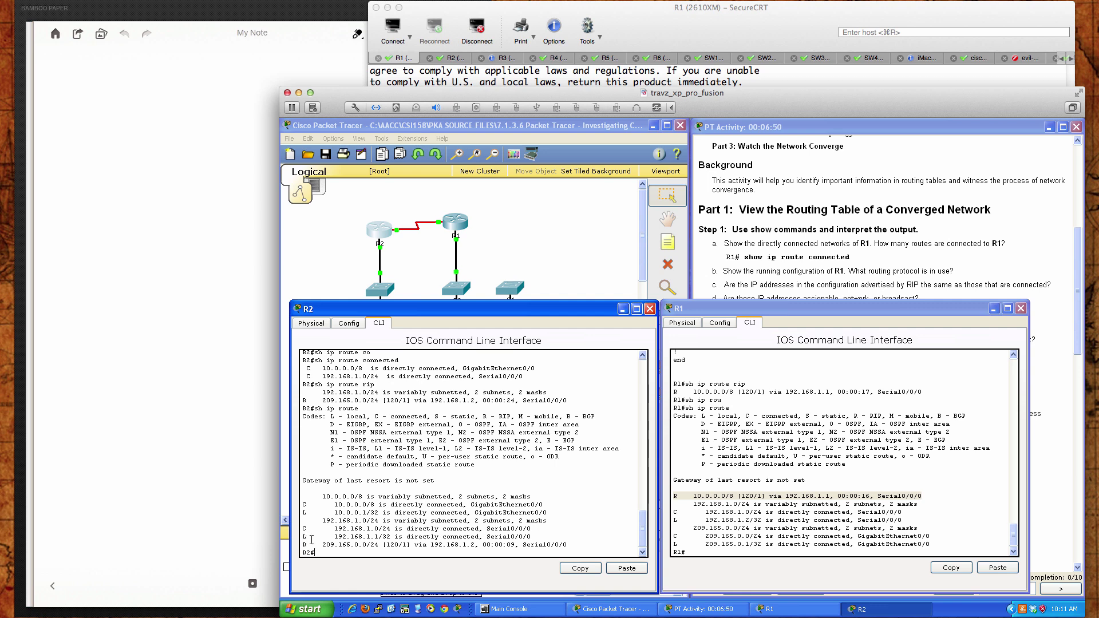
left_click_drag(304, 545, 568, 543)
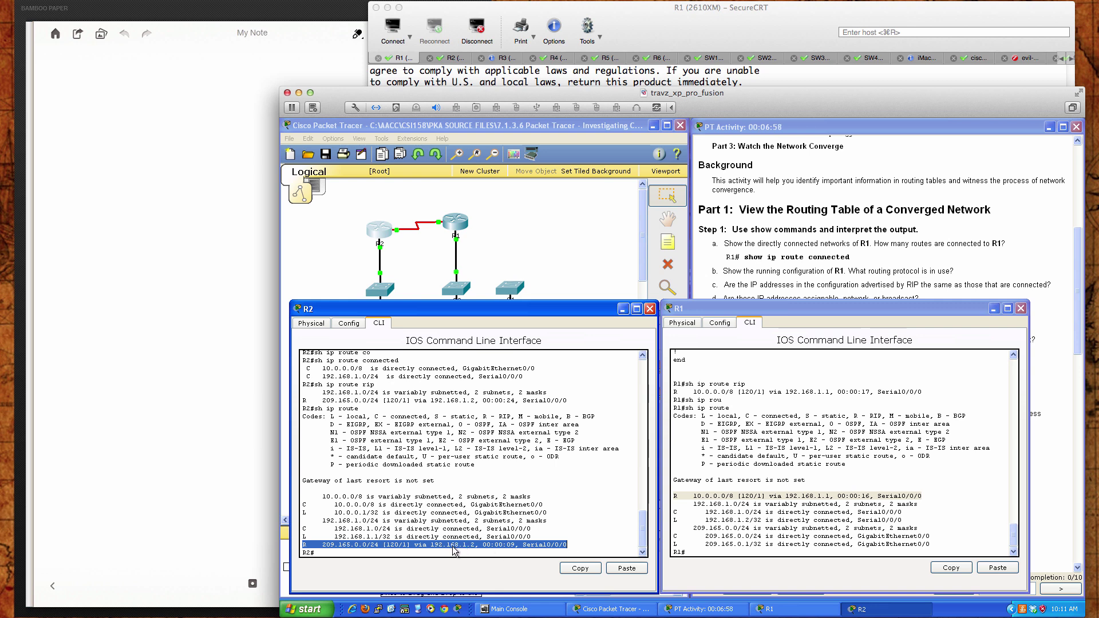
left_click(419, 547)
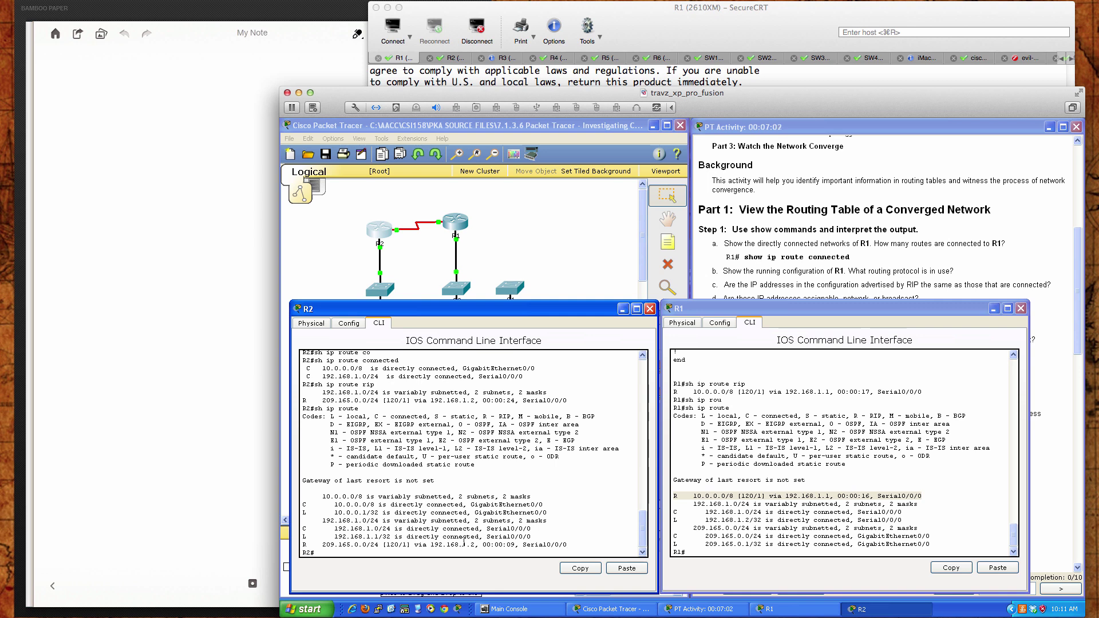
Step: Scroll the activity instructions down through Part 2 to Part 3
left_click(807, 262)
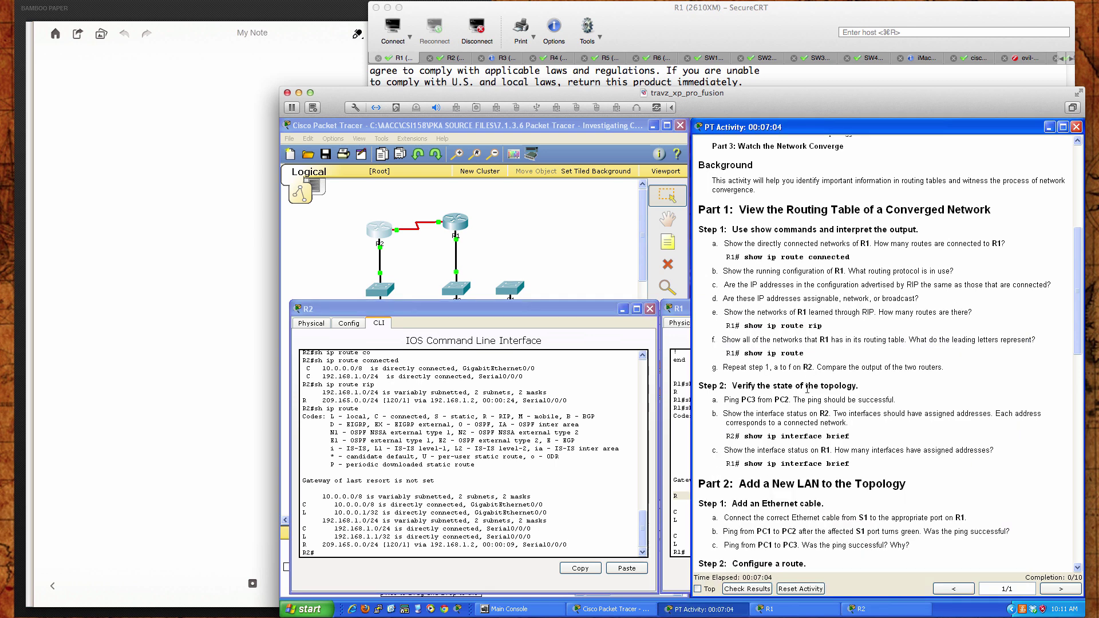
scroll(807, 389, "down", 6)
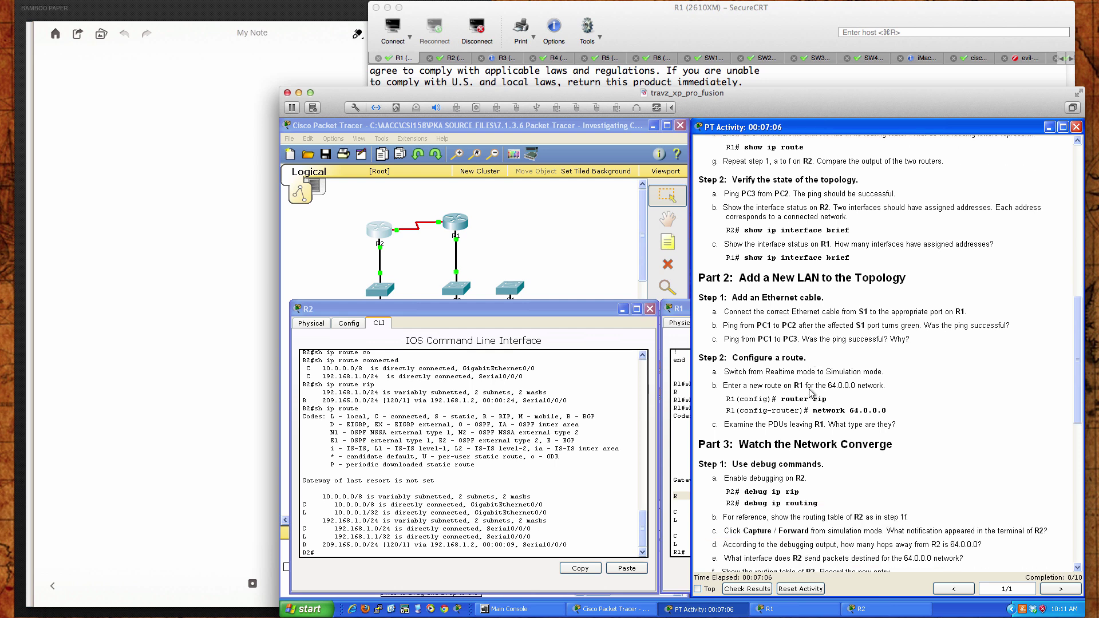
scroll(810, 395, "down", 1)
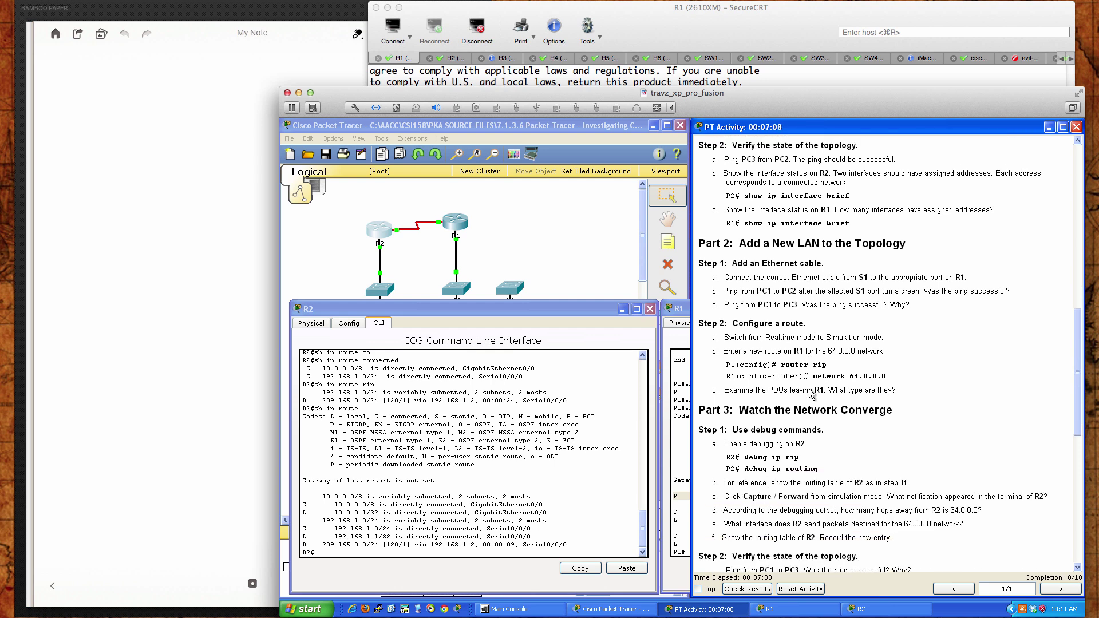
Step: Bring the topology to the front and open PC2's device window
left_click(587, 263)
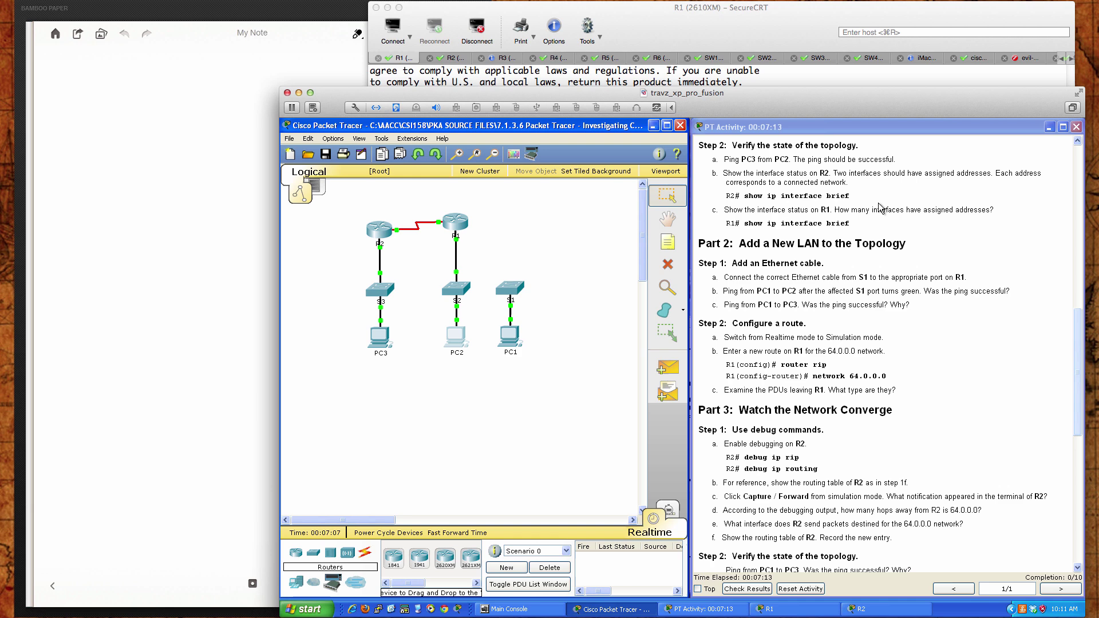
left_click(457, 337)
scroll(915, 343, "up", 3)
Step: Ping PC3 at 10.0.0.2 from PC2's Command Prompt (3 of 4 replies), then close PC2
left_click_drag(599, 252, 451, 299)
left_click(435, 313)
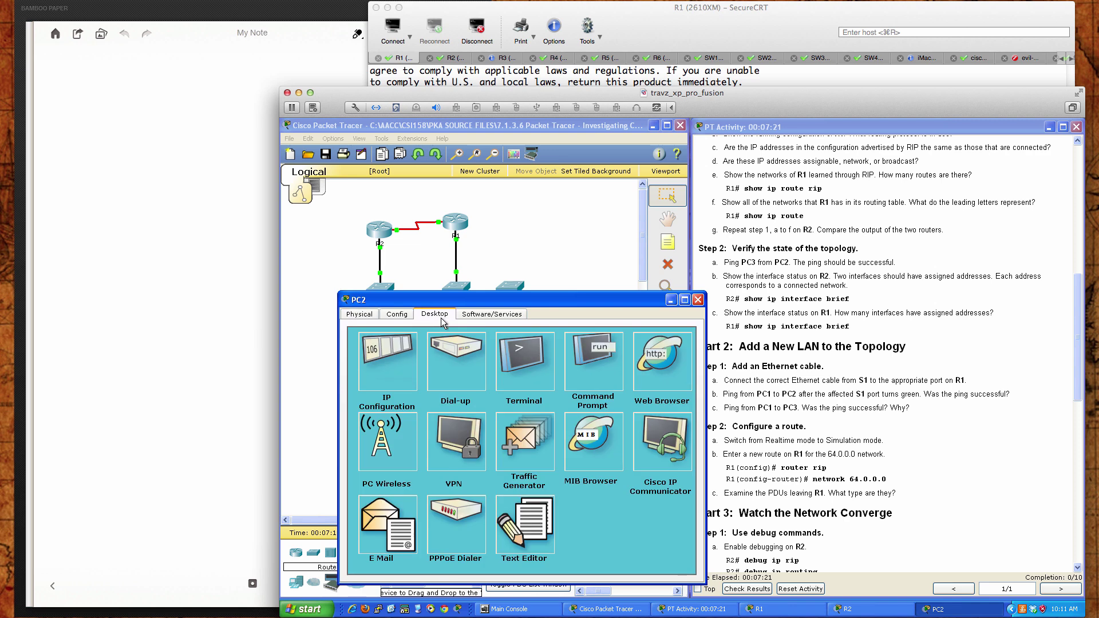
left_click(608, 354)
scroll(813, 344, "up", 5)
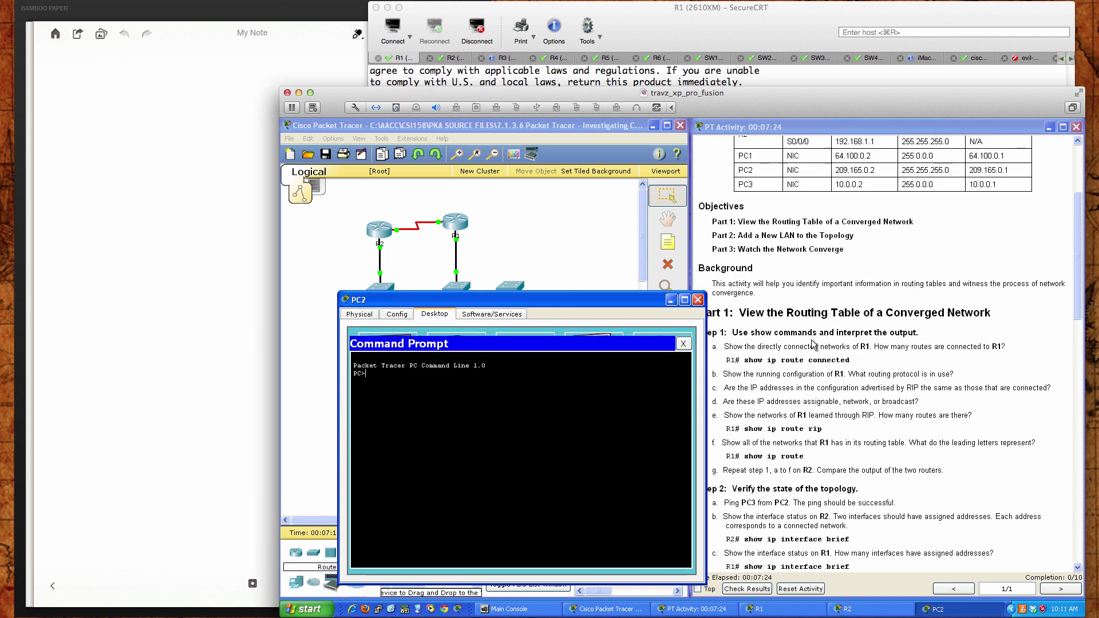
scroll(814, 343, "up", 3)
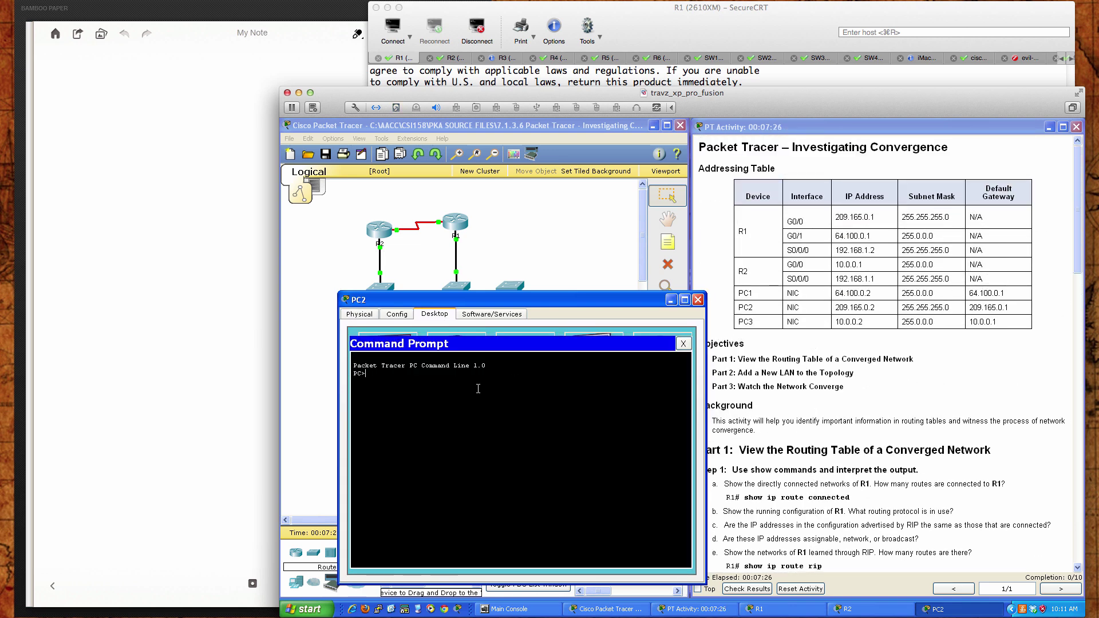
type("ping 10.0.0.2")
key("Return")
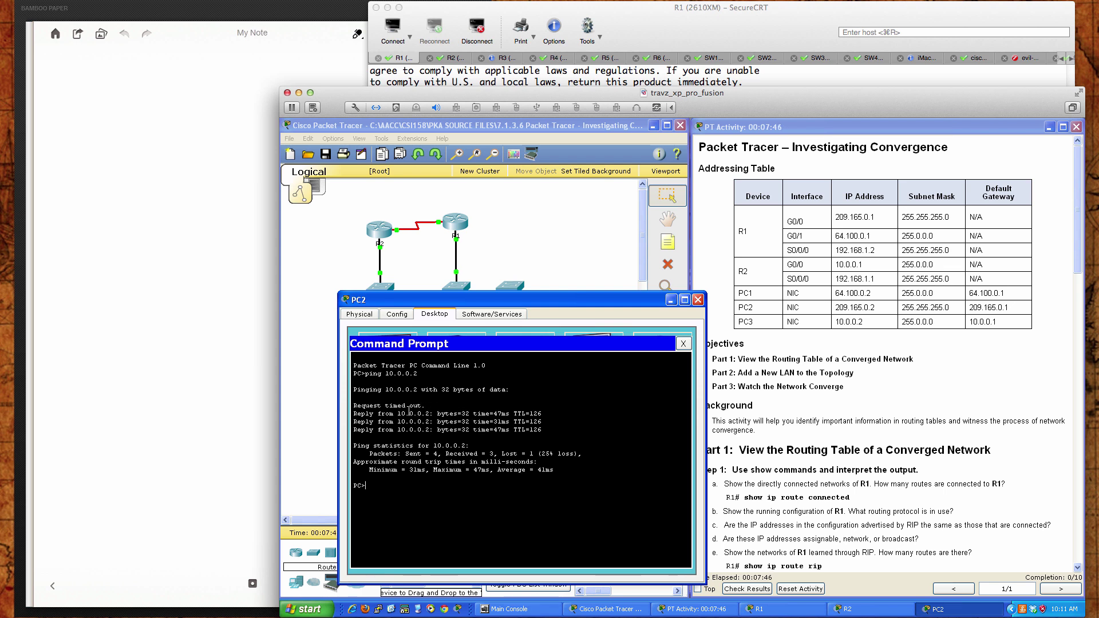
left_click(697, 300)
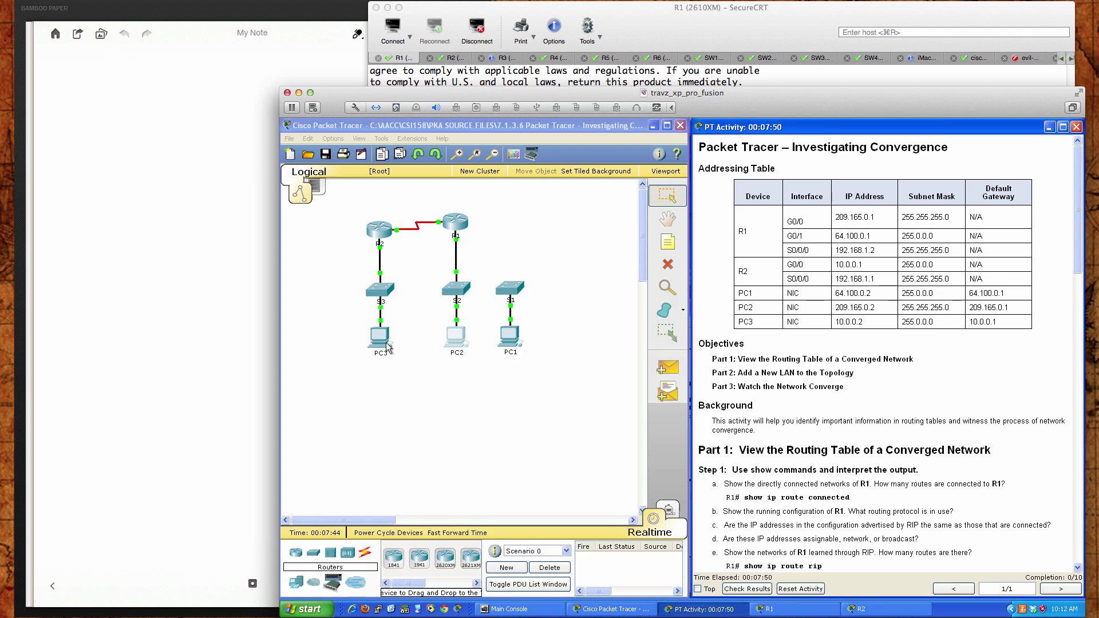
Step: Run 'show ip interface brief' on R2, confirming G0/0 10.0.0.1 and S0/0/0 192.168.1.1 are up
scroll(759, 471, "down", 5)
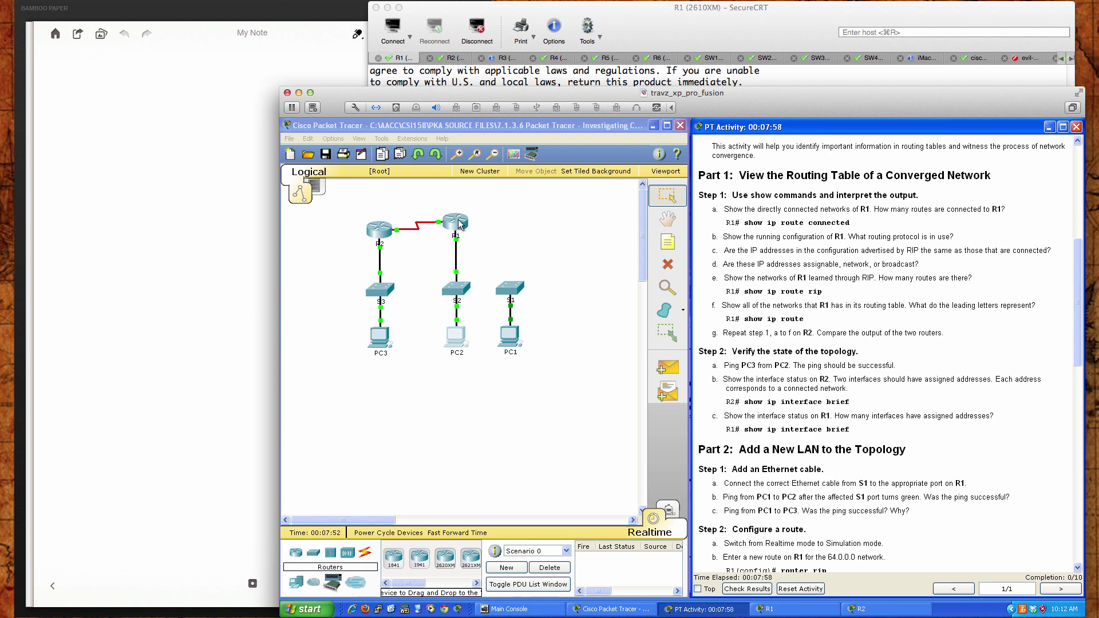
left_click(390, 229)
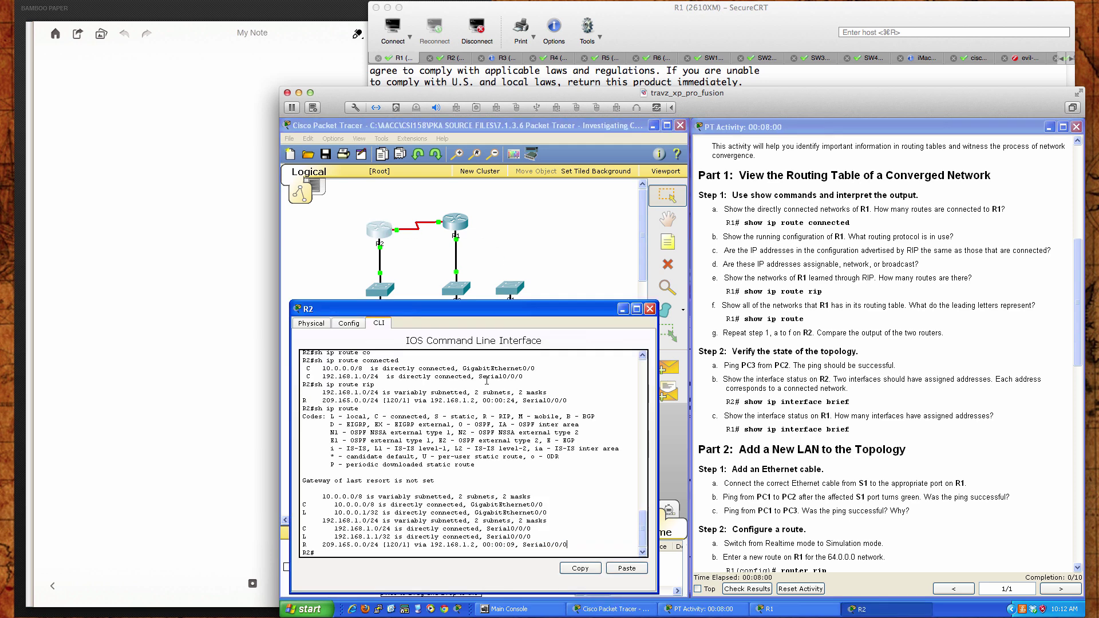
type("sh ip inter")
key("Tab")
type("br")
key("Tab")
key("Return")
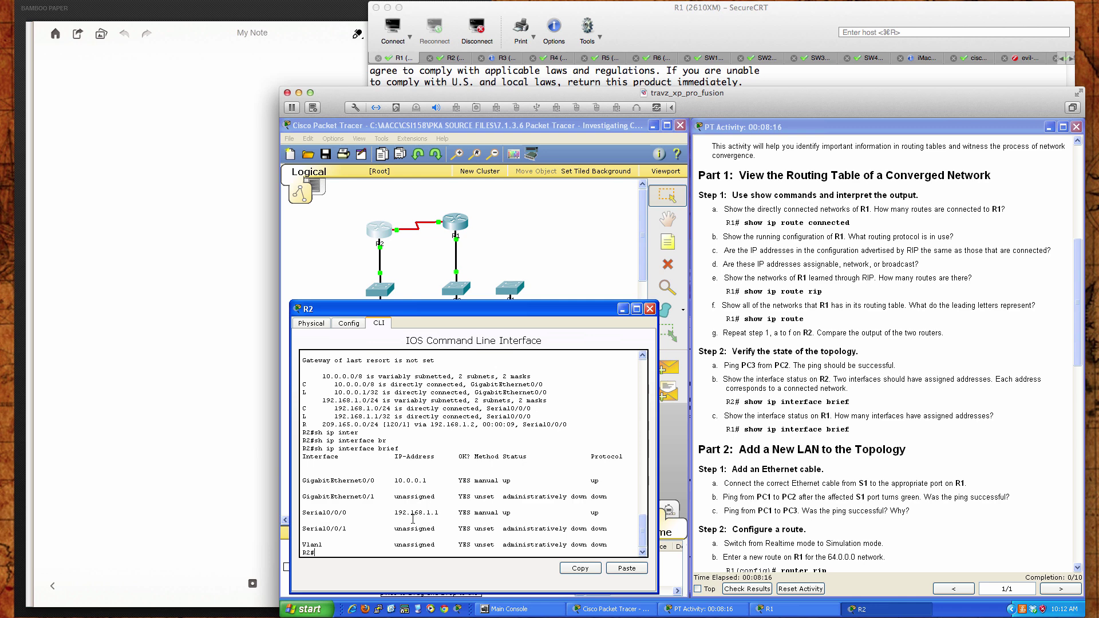
Step: Run 'show ip interface brief' on R1, showing G0/1 64.100.0.1 protocol down, then raise the activity window
left_click(455, 224)
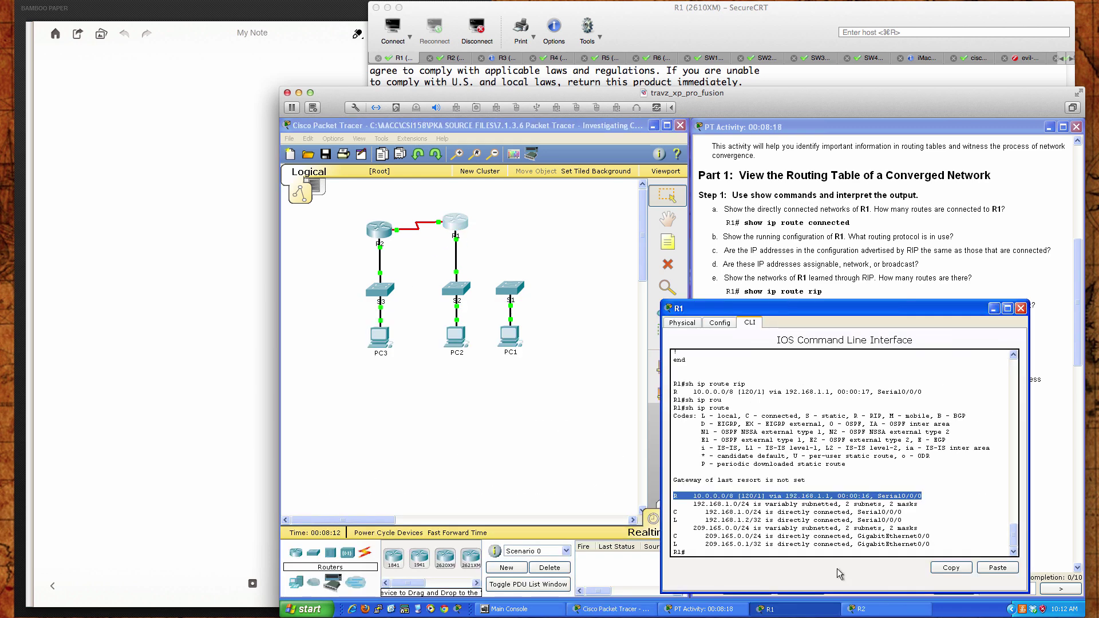
left_click(875, 499)
type("sh ip inter")
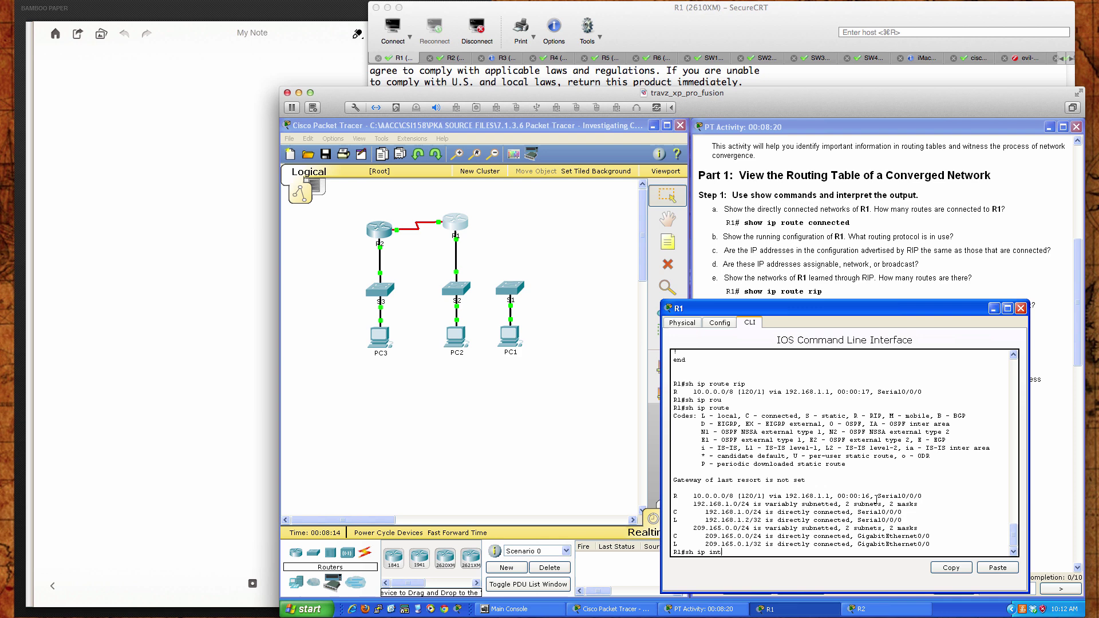
key("Tab")
type("brie")
key("Tab")
key("Return")
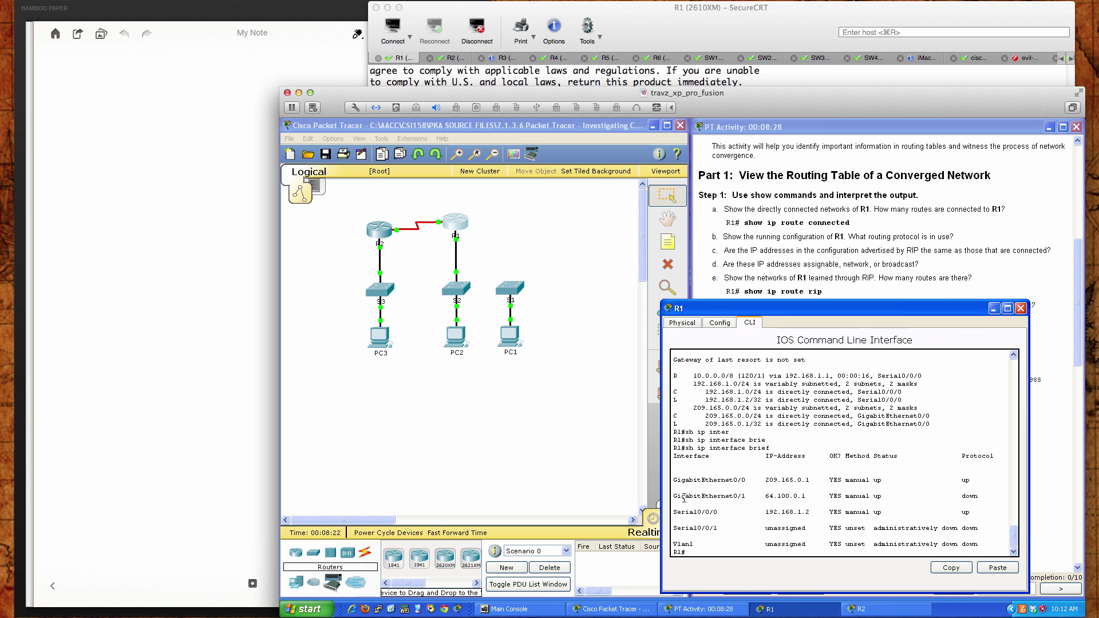
left_click_drag(678, 491, 983, 498)
left_click(932, 296)
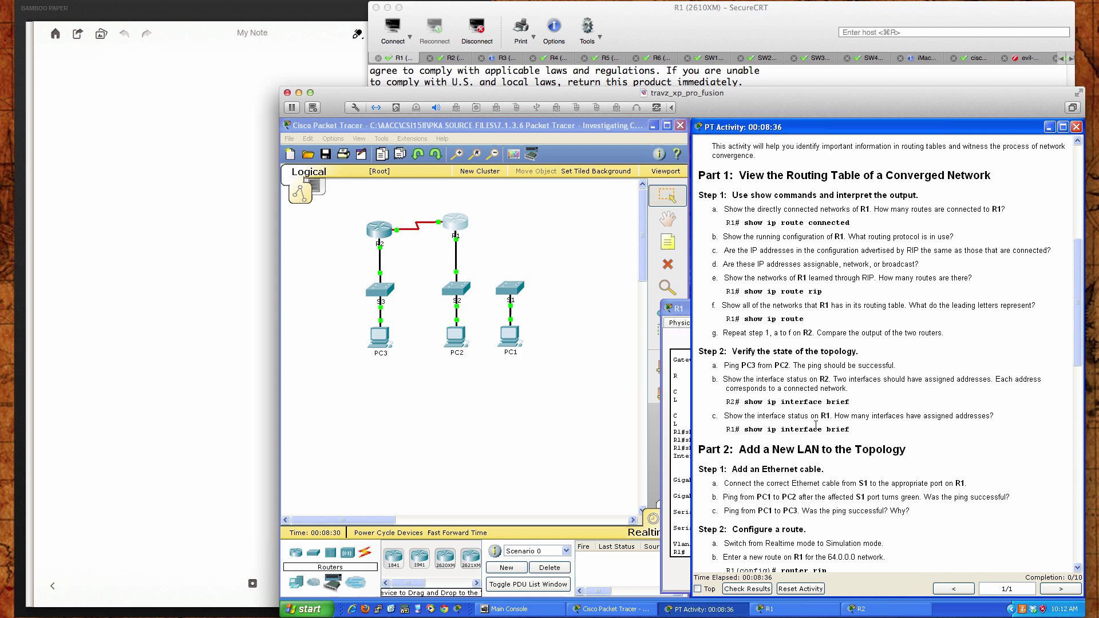
scroll(814, 441, "down", 7)
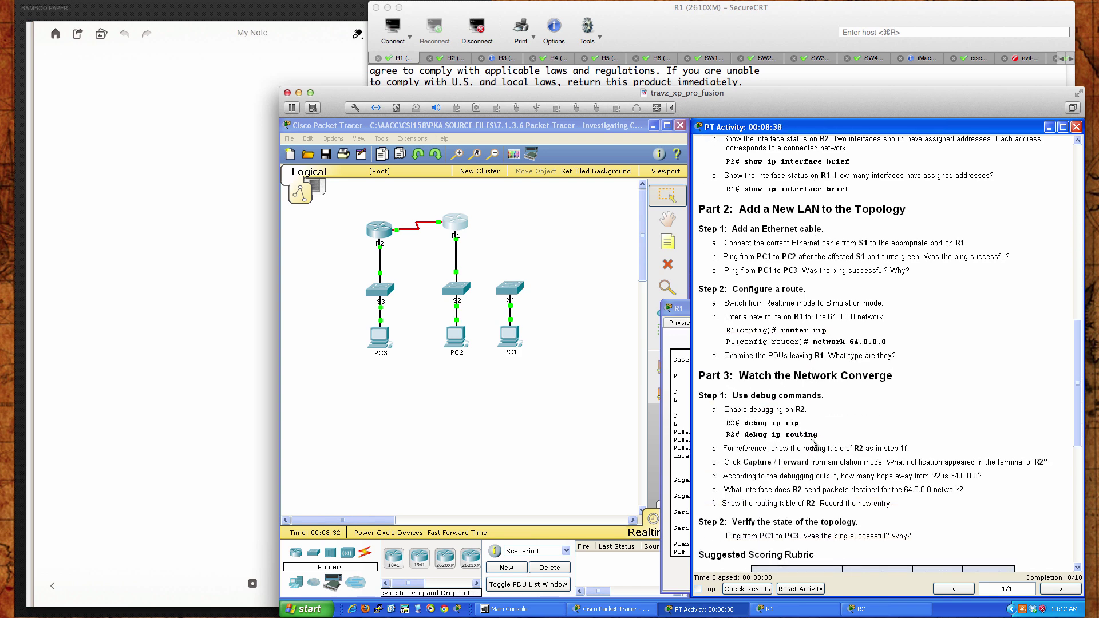
scroll(814, 444, "down", 2)
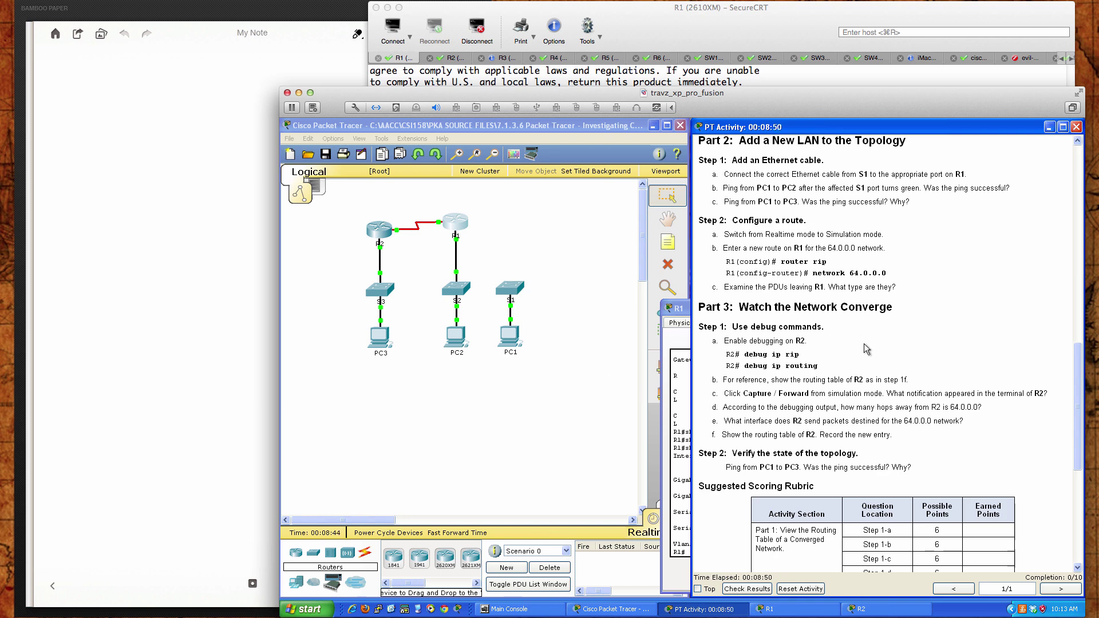
scroll(866, 348, "up", 1)
scroll(865, 348, "up", 2)
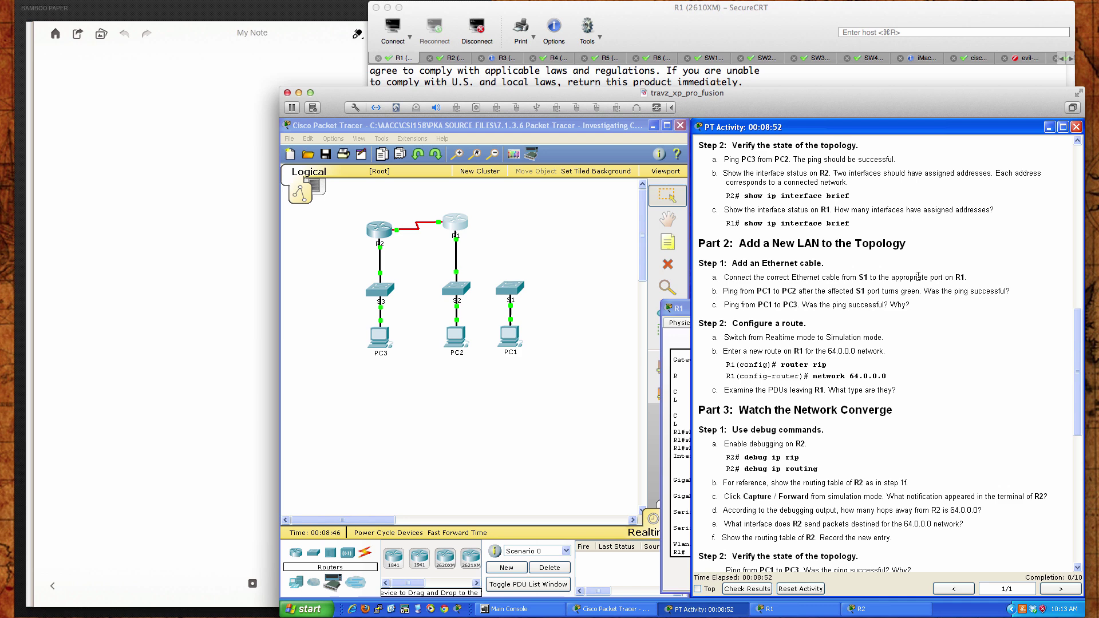
scroll(844, 320, "up", 10)
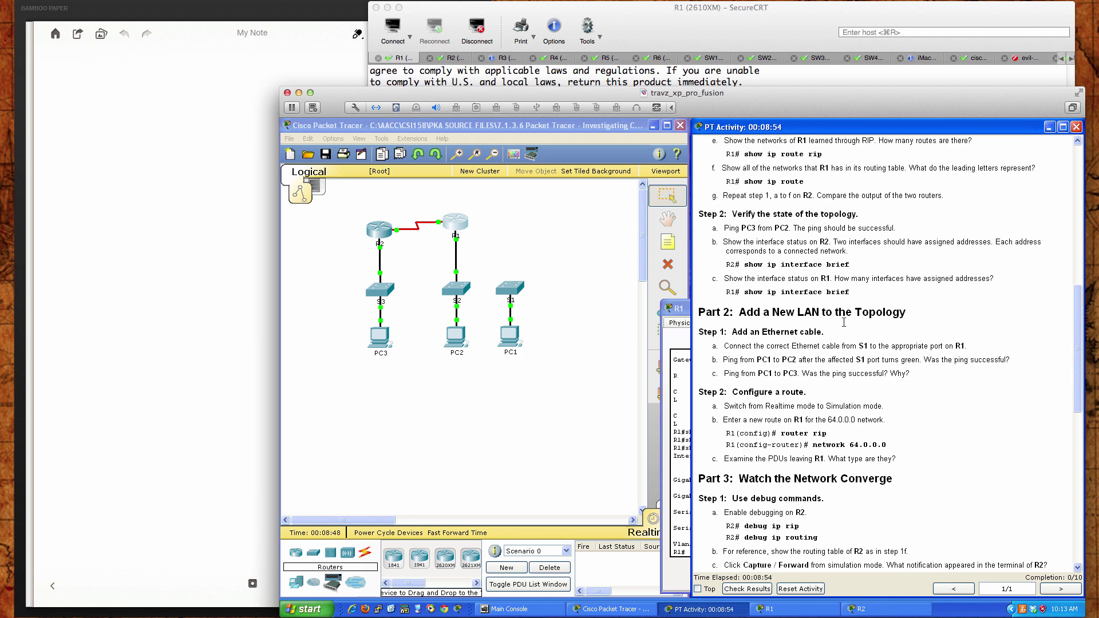
scroll(844, 322, "up", 1)
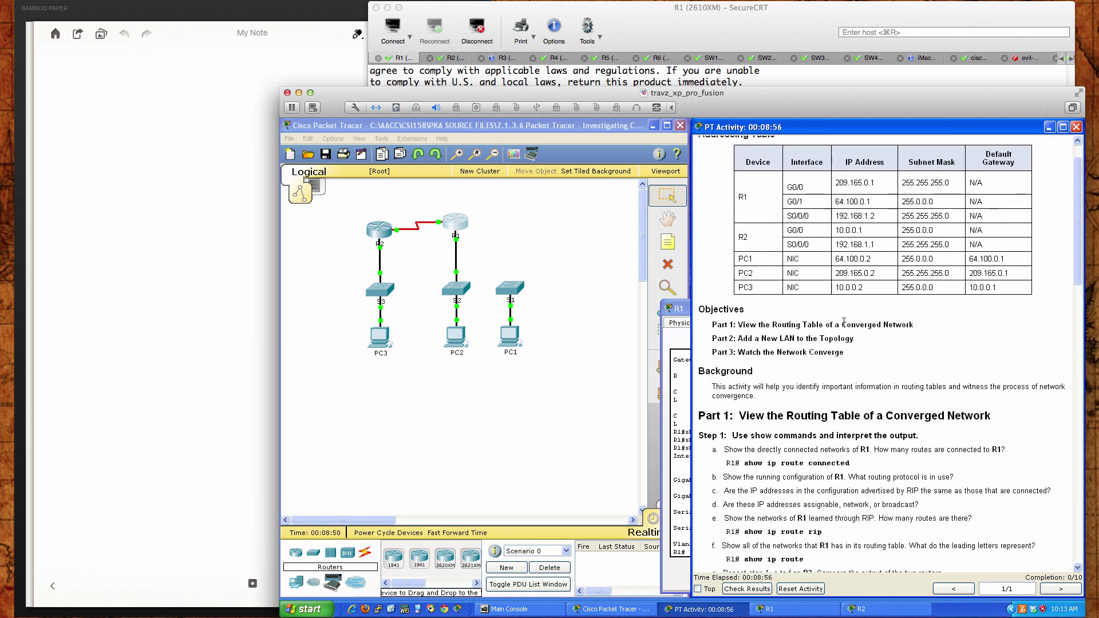
scroll(843, 323, "down", 9)
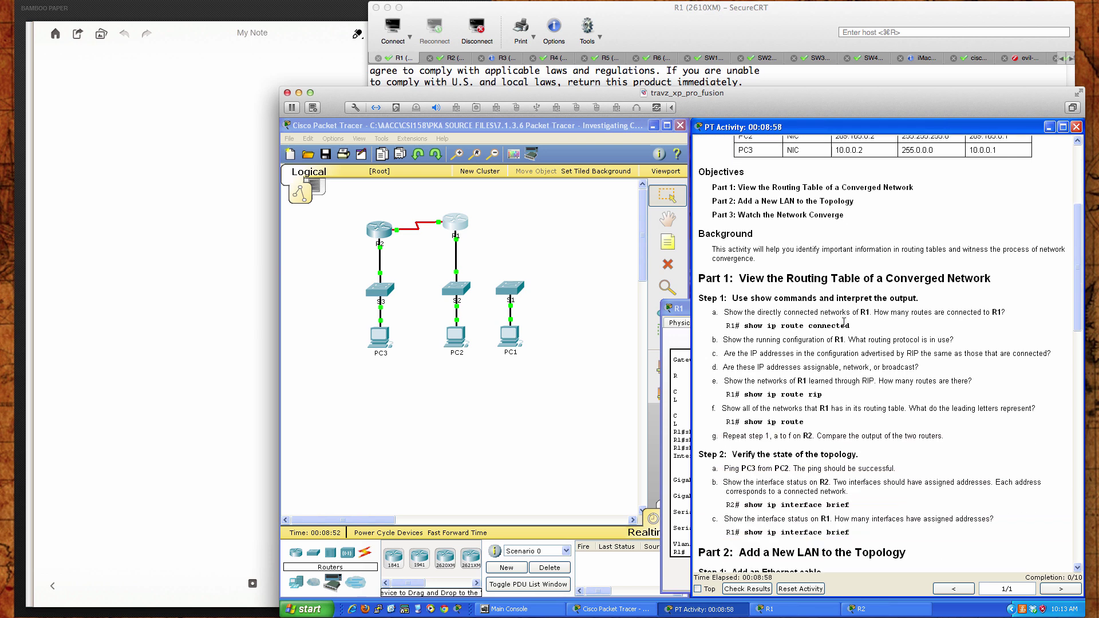
scroll(843, 322, "down", 4)
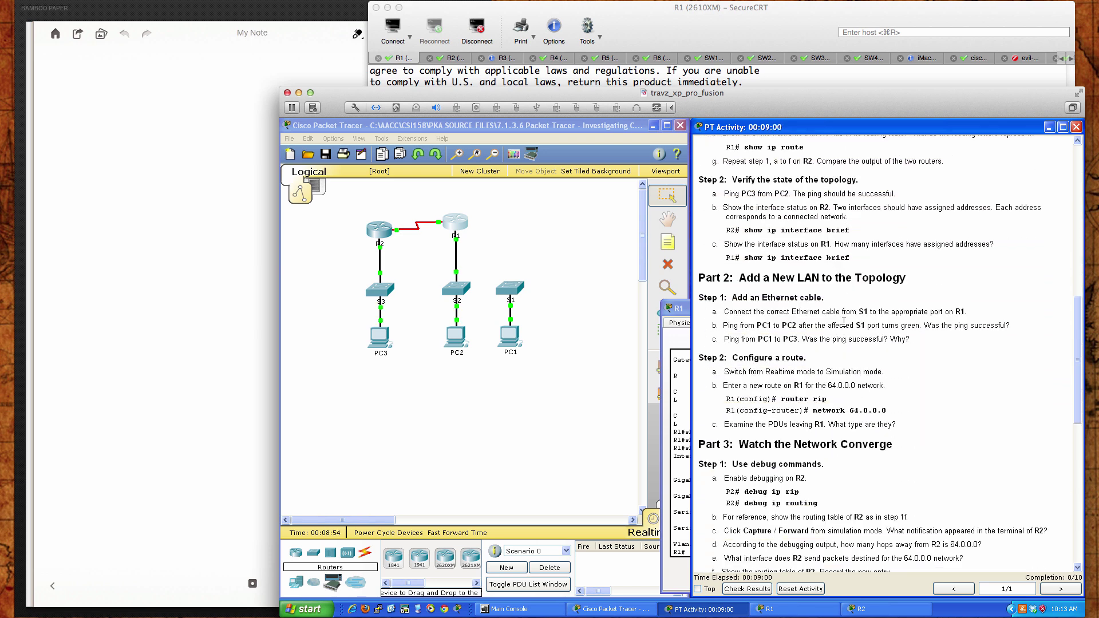
scroll(844, 322, "up", 12)
scroll(844, 323, "up", 1)
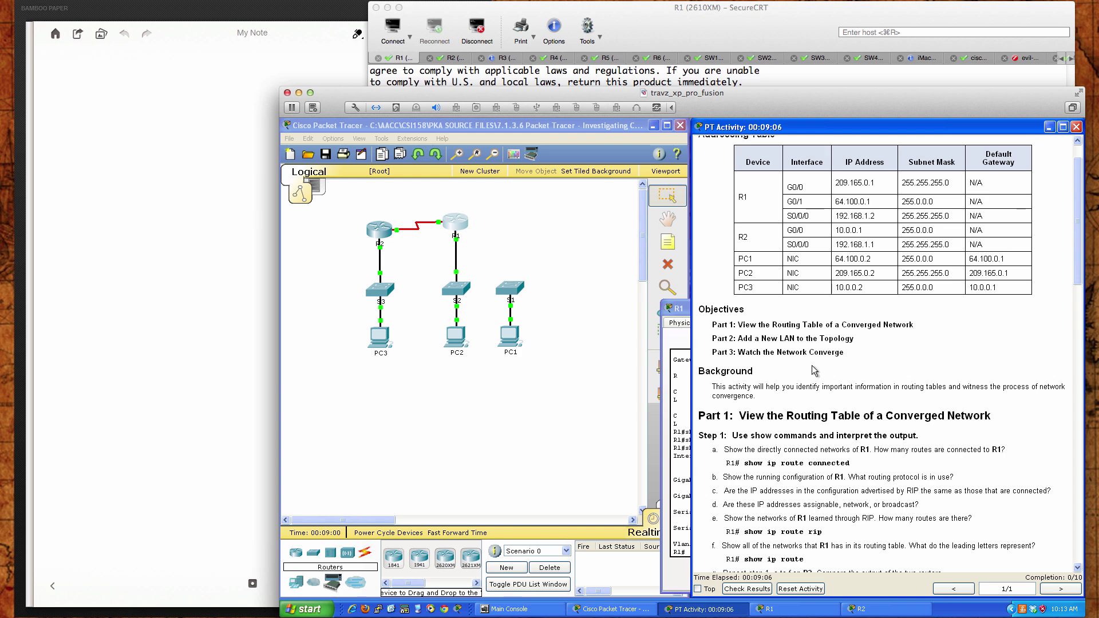
scroll(813, 370, "down", 5)
scroll(813, 369, "down", 8)
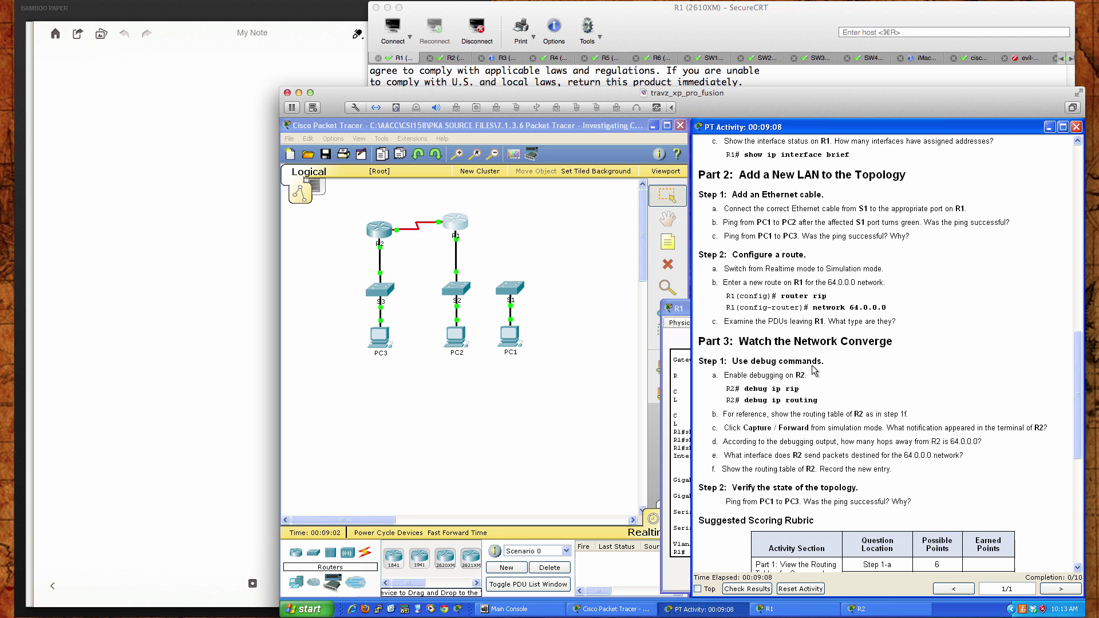
scroll(812, 366, "down", 1)
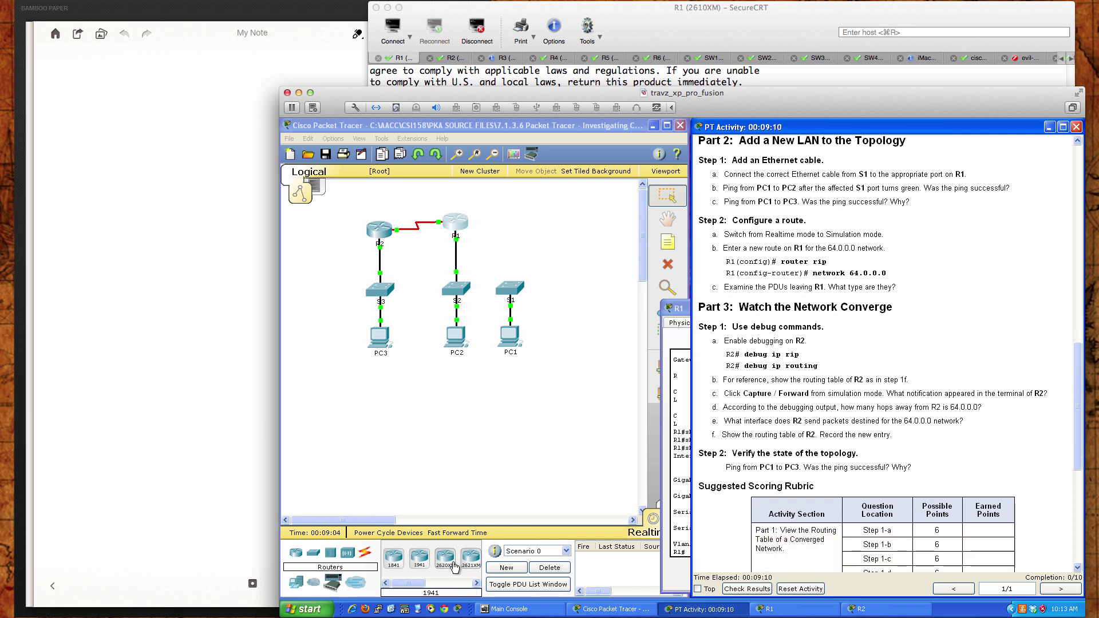
Step: Connect S1's GigabitEthernet1/1 to R1's GigabitEthernet0/1 with a copper straight-through cable
left_click(360, 554)
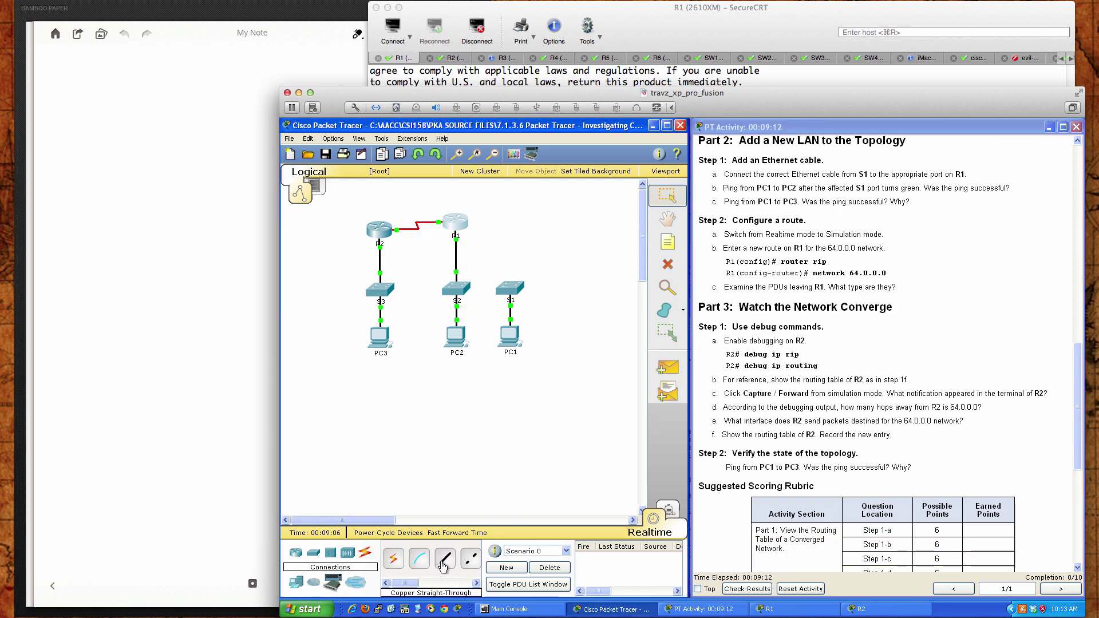
left_click(444, 559)
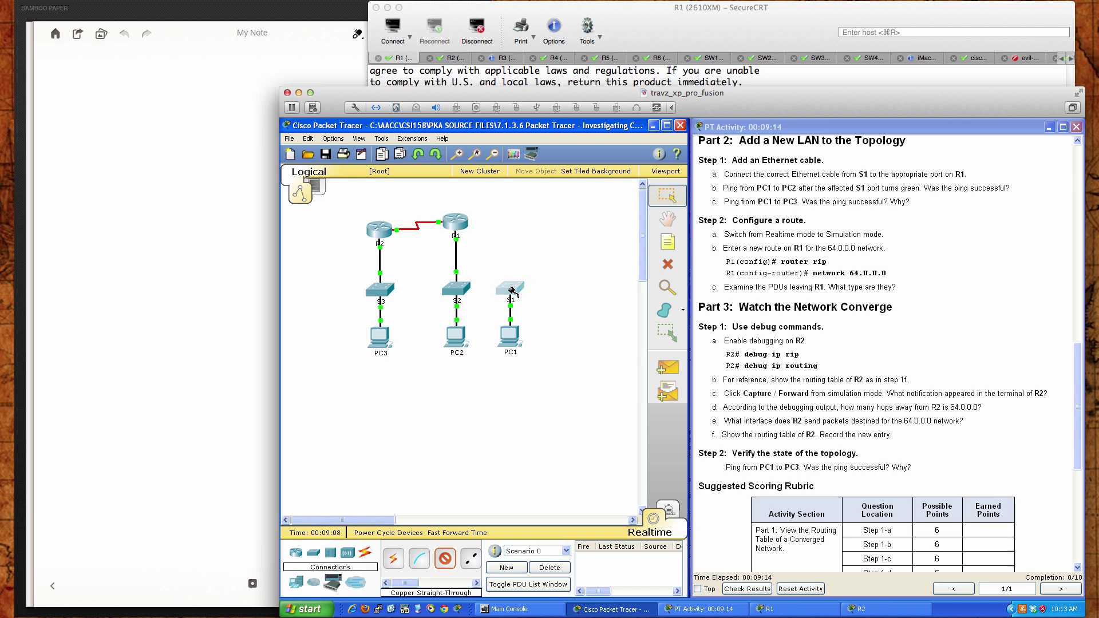
left_click(510, 290)
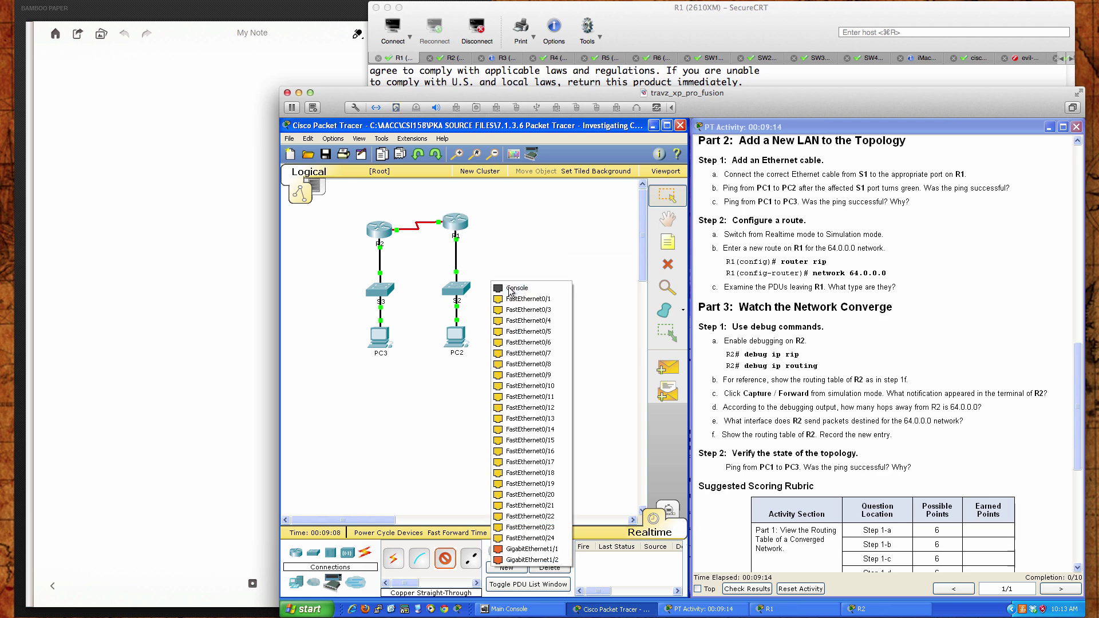
left_click(558, 549)
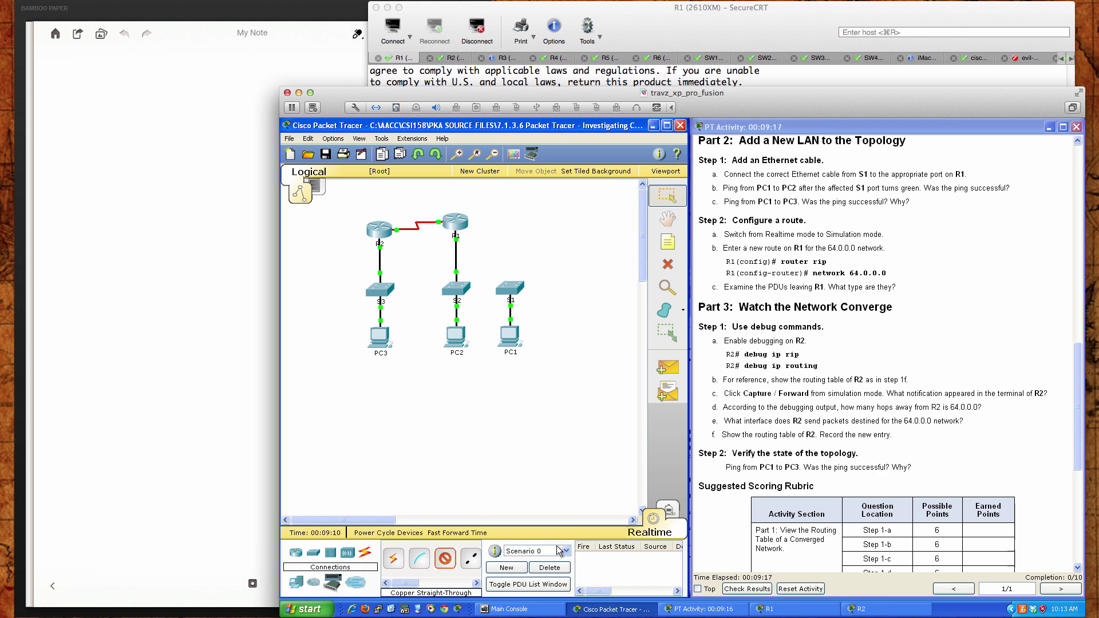
left_click(461, 221)
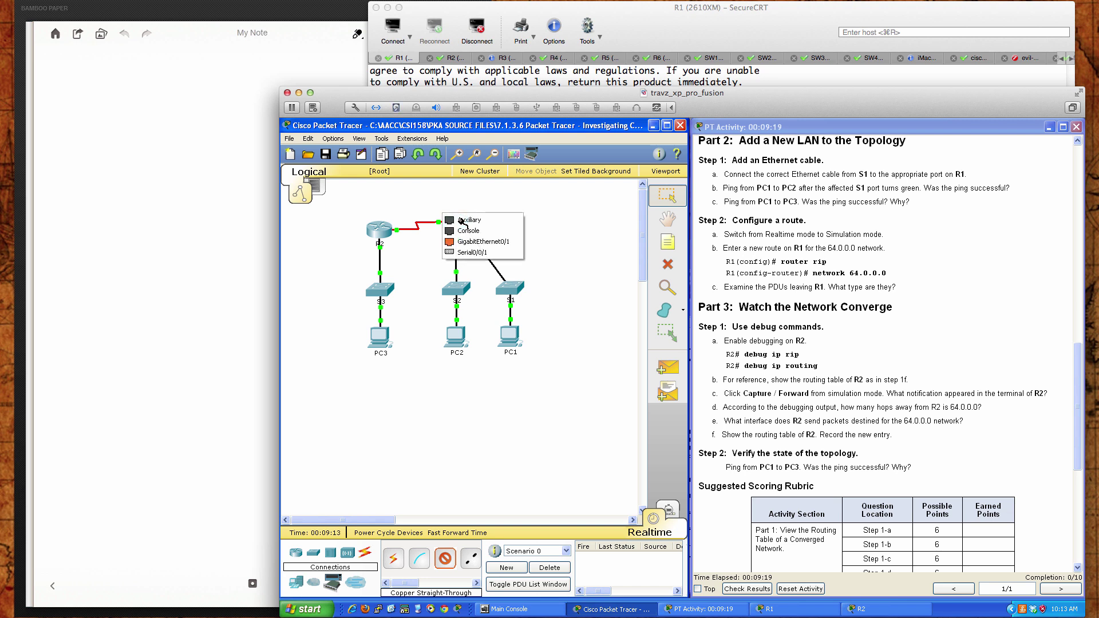
left_click(500, 239)
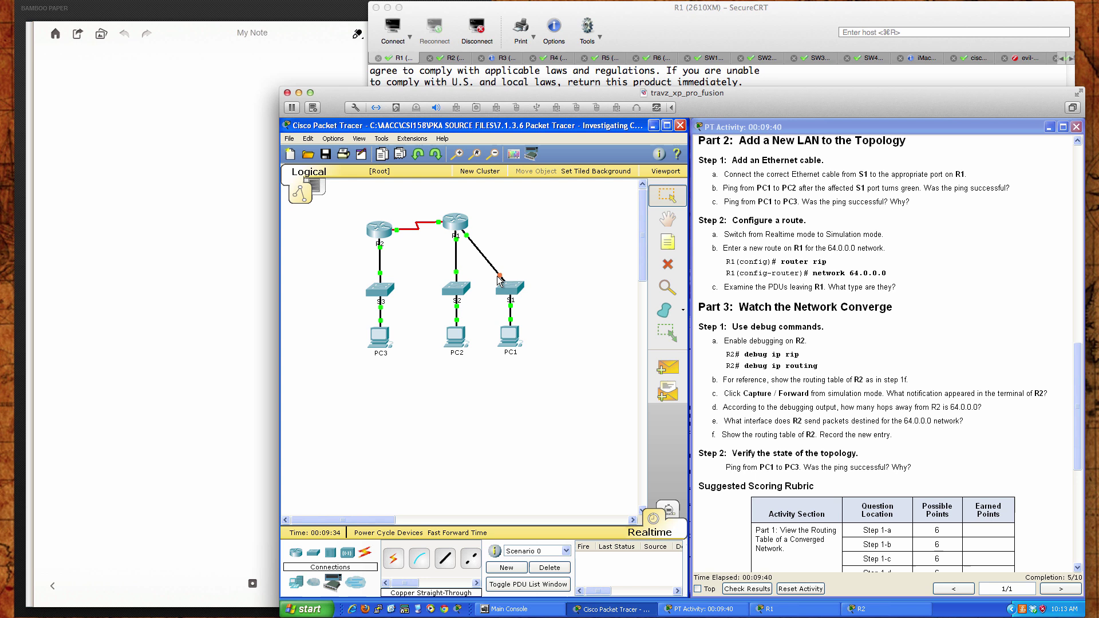
mouse_move(499, 280)
scroll(769, 320, "up", 1)
scroll(768, 320, "up", 1)
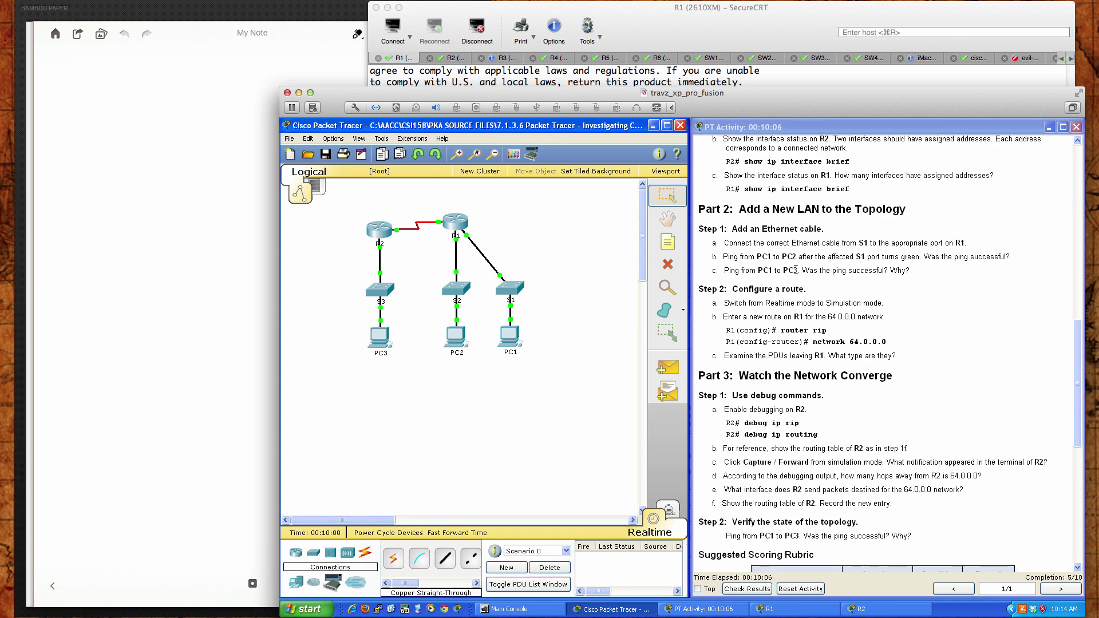
scroll(795, 269, "up", 13)
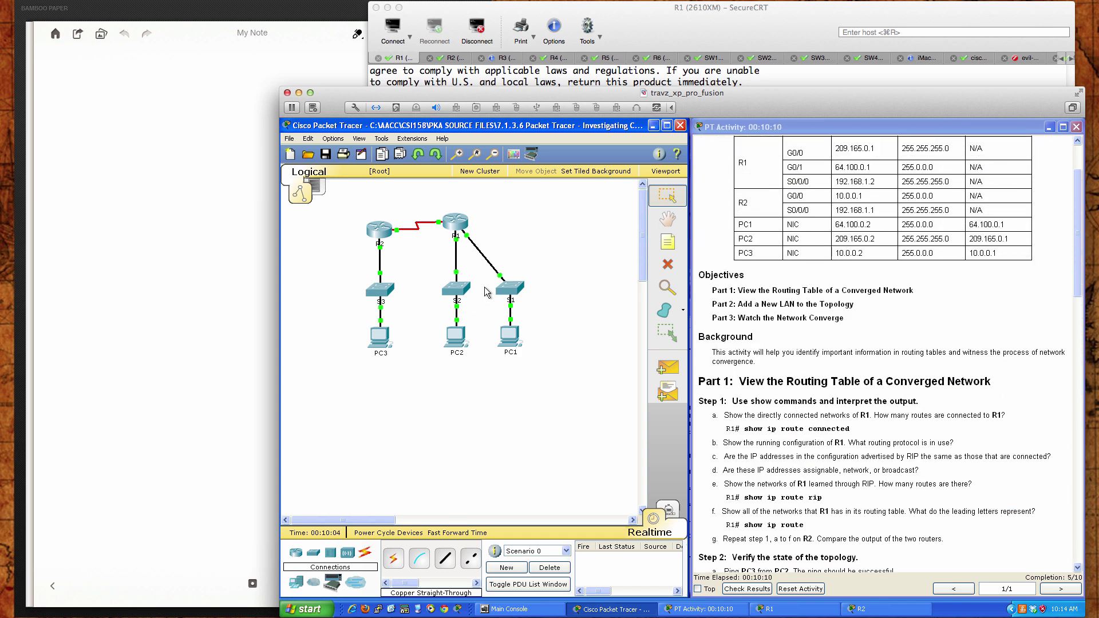
Step: From PC1's command prompt, ping 64.100.0.2
left_click(503, 334)
left_click_drag(588, 224, 430, 310)
left_click(438, 325)
left_click(591, 372)
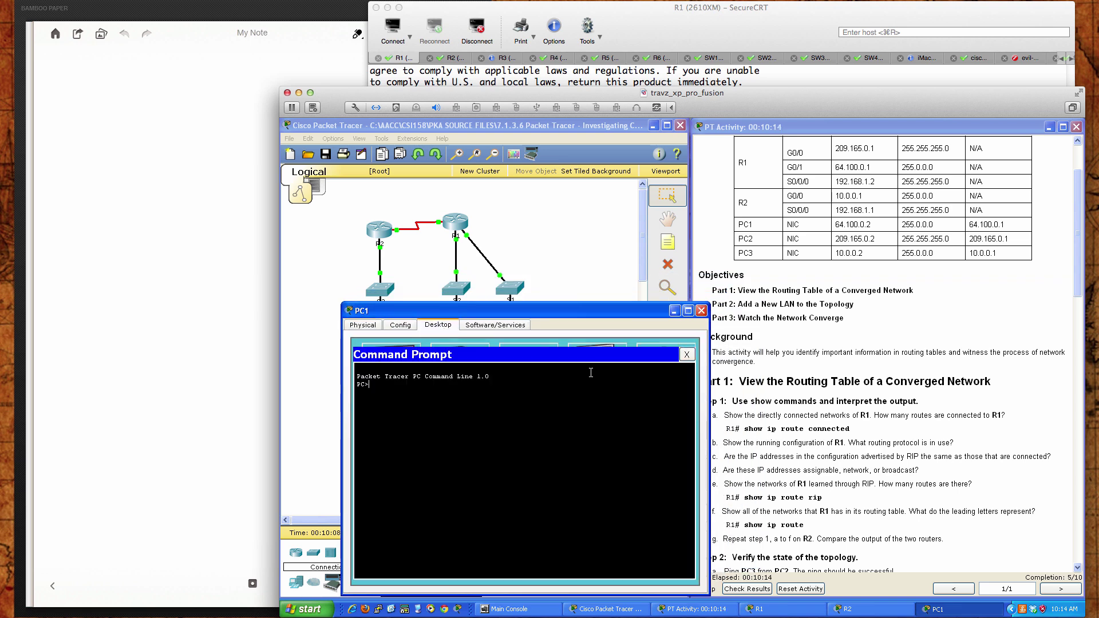
type("ping 64.100.0.2")
key("Return")
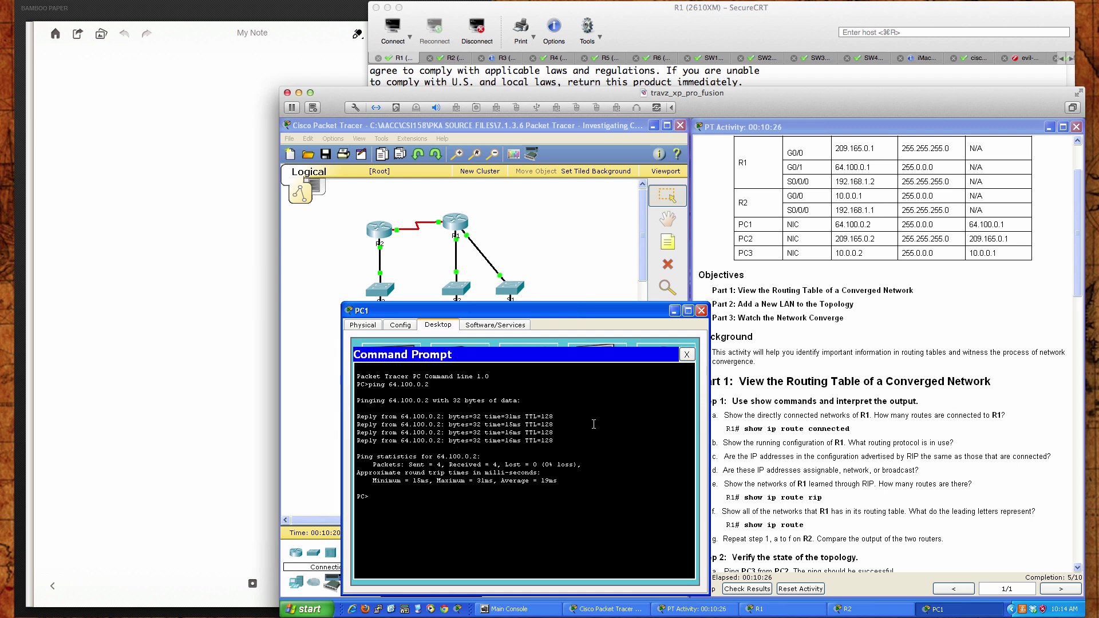
Step: Ping 209.165.0.2 successfully, then ping PC3 at 10.0.0.2, which gets 100% loss
key("Up")
key("BackSpace")
key("BackSpace")
key("BackSpace")
key("BackSpace")
key("BackSpace")
key("BackSpace")
key("BackSpace")
key("BackSpace")
key("BackSpace")
key("BackSpace")
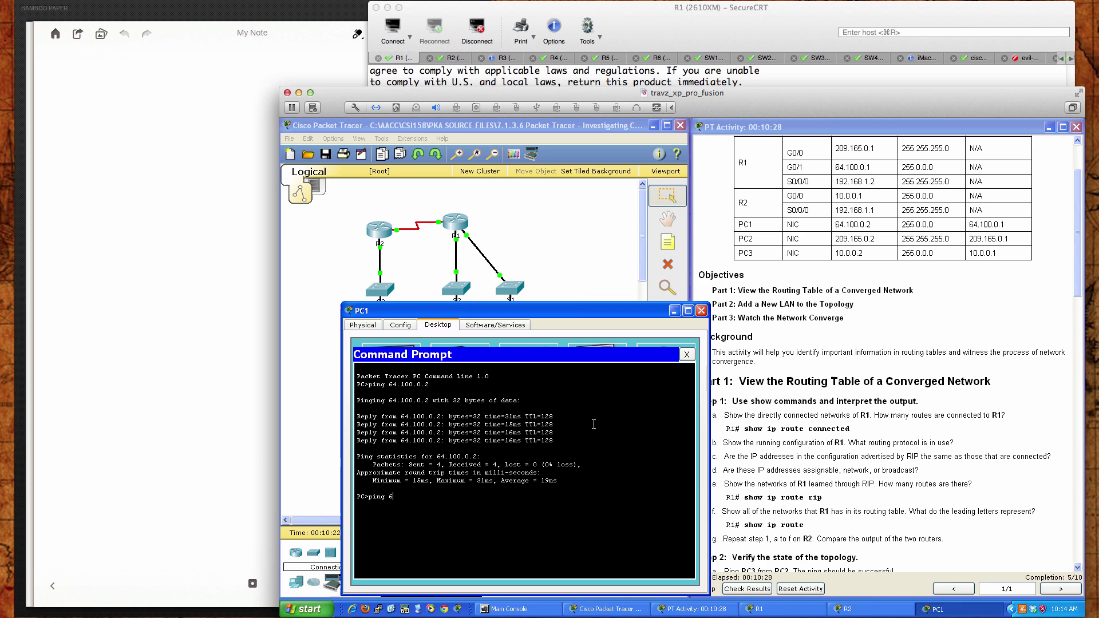
type("209")
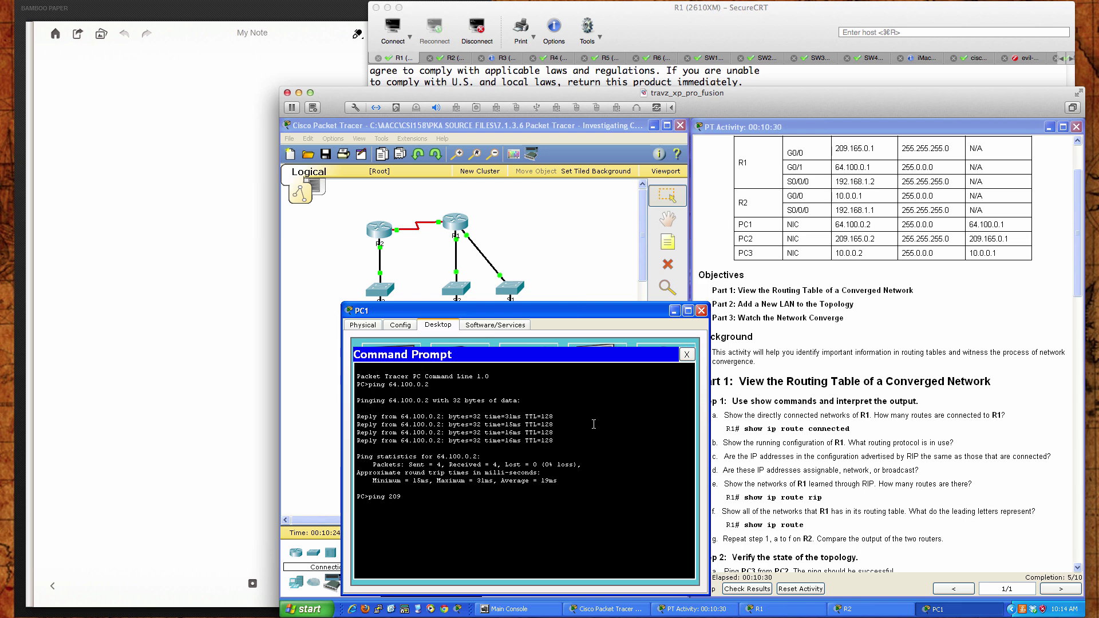
type(".165.0.2")
key("Return")
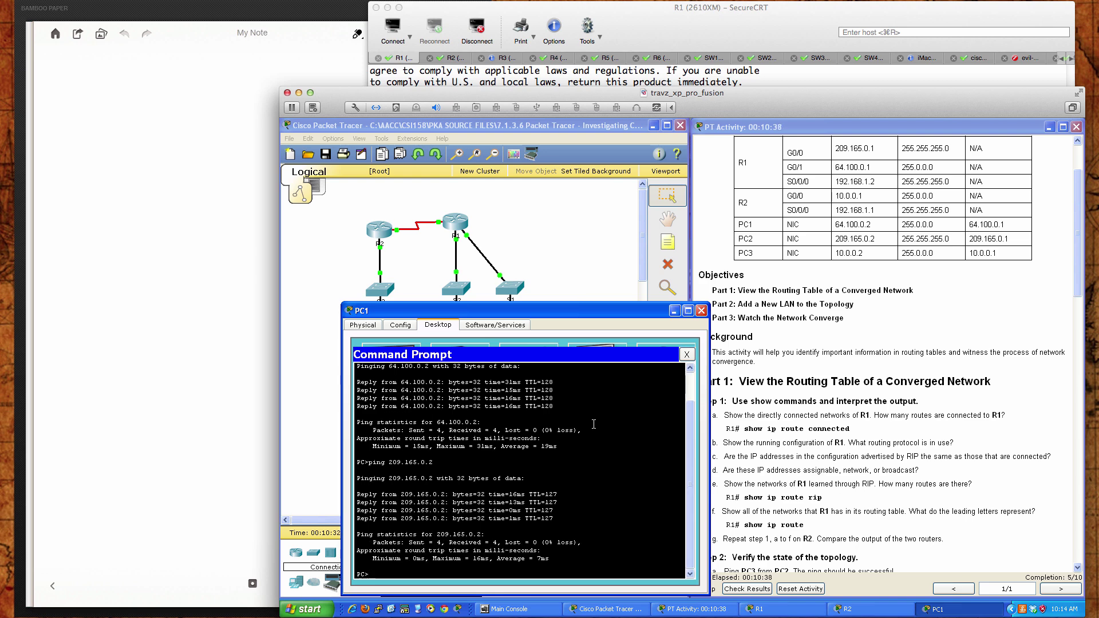
type("ping 10.0.0.2")
key("Return")
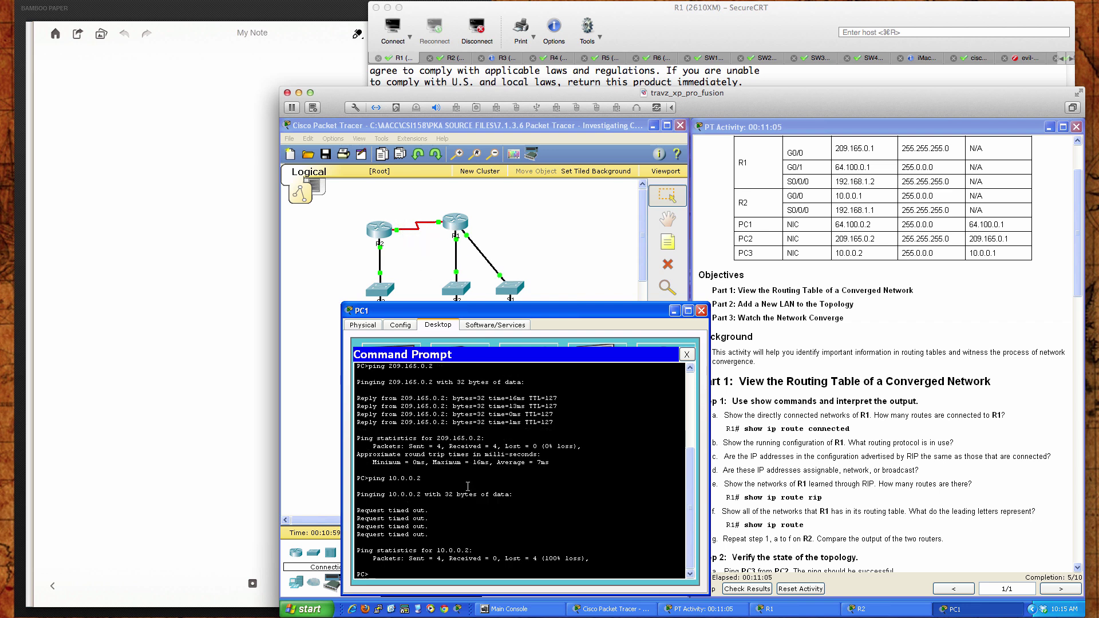
Step: Close PC1 and enter RIP router configuration mode on R1 with conf t and router rip
left_click(701, 312)
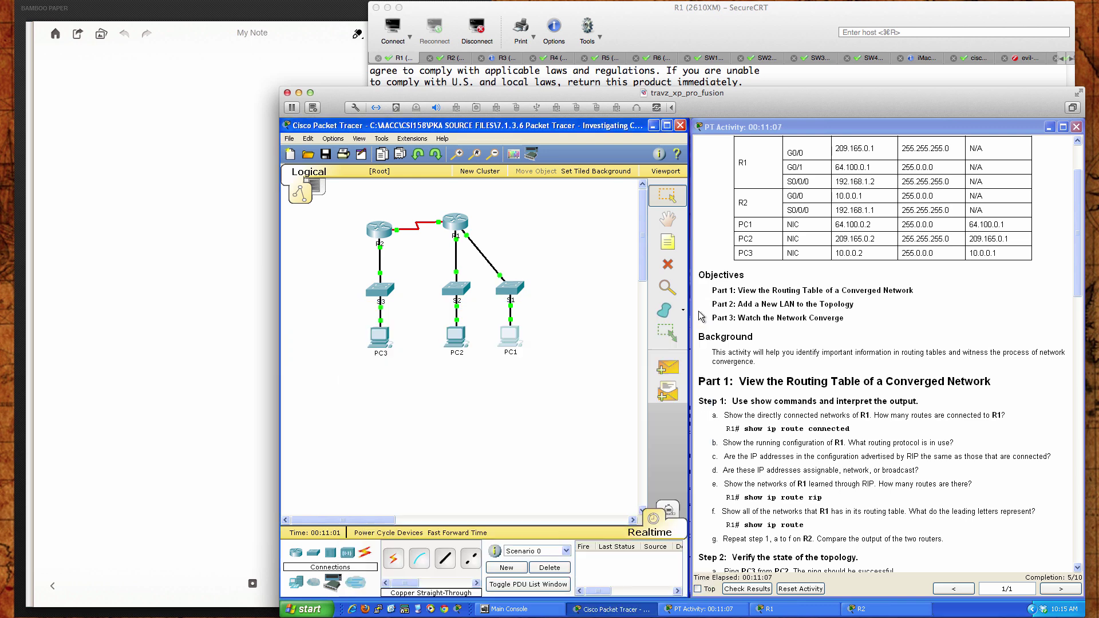
scroll(774, 379, "down", 5)
scroll(774, 378, "down", 8)
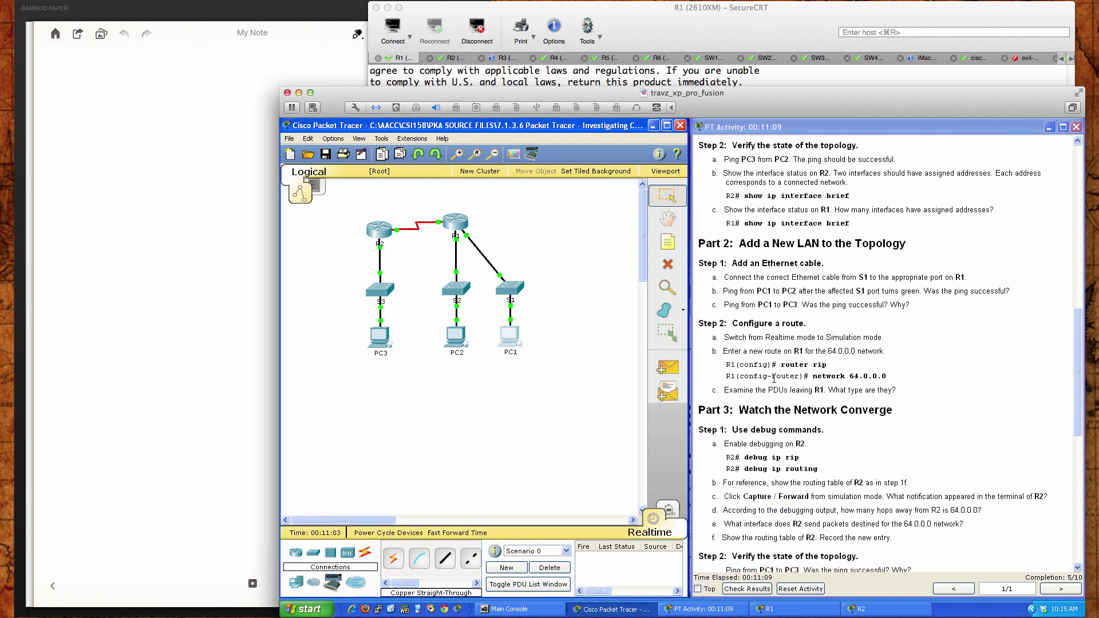
scroll(773, 378, "down", 1)
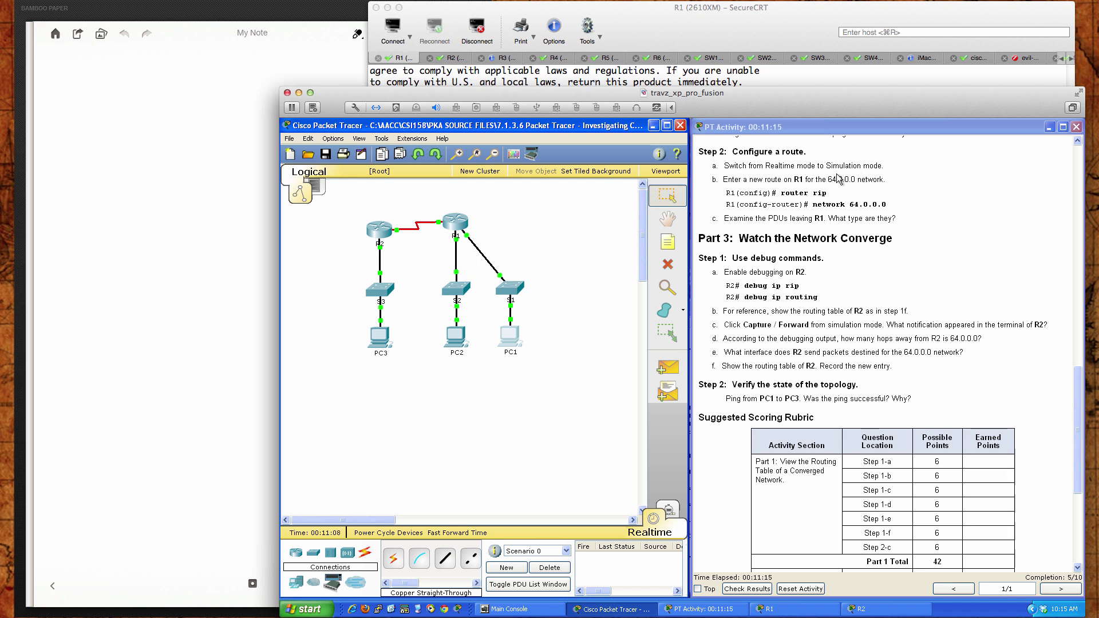
left_click(457, 225)
left_click_drag(838, 309, 493, 298)
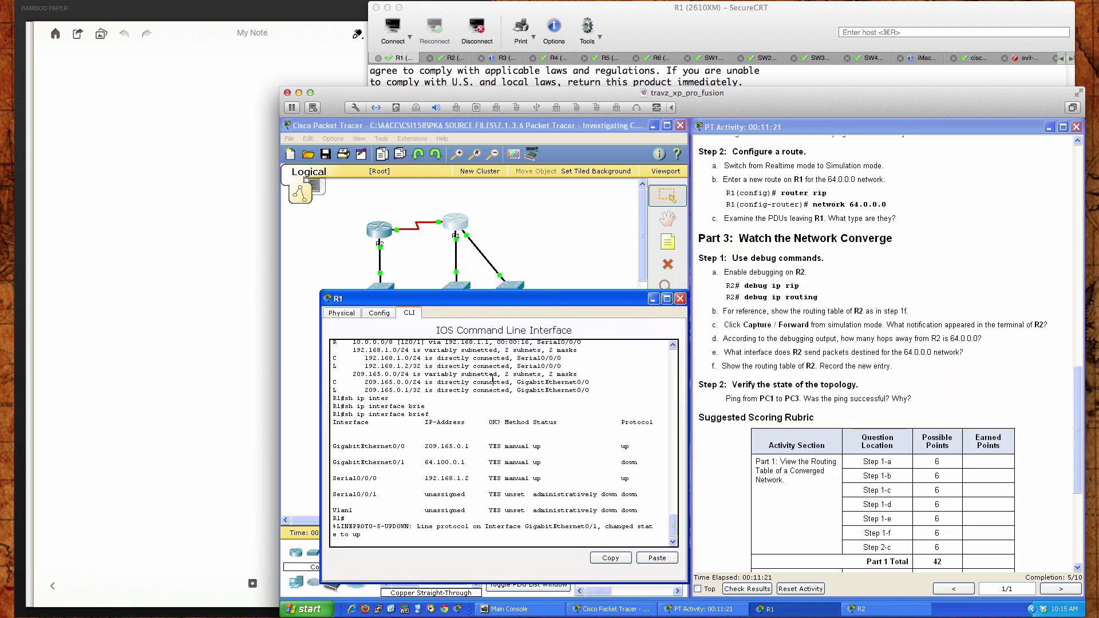
key("Return")
key("Return")
key("Return")
key("Return")
key("Return")
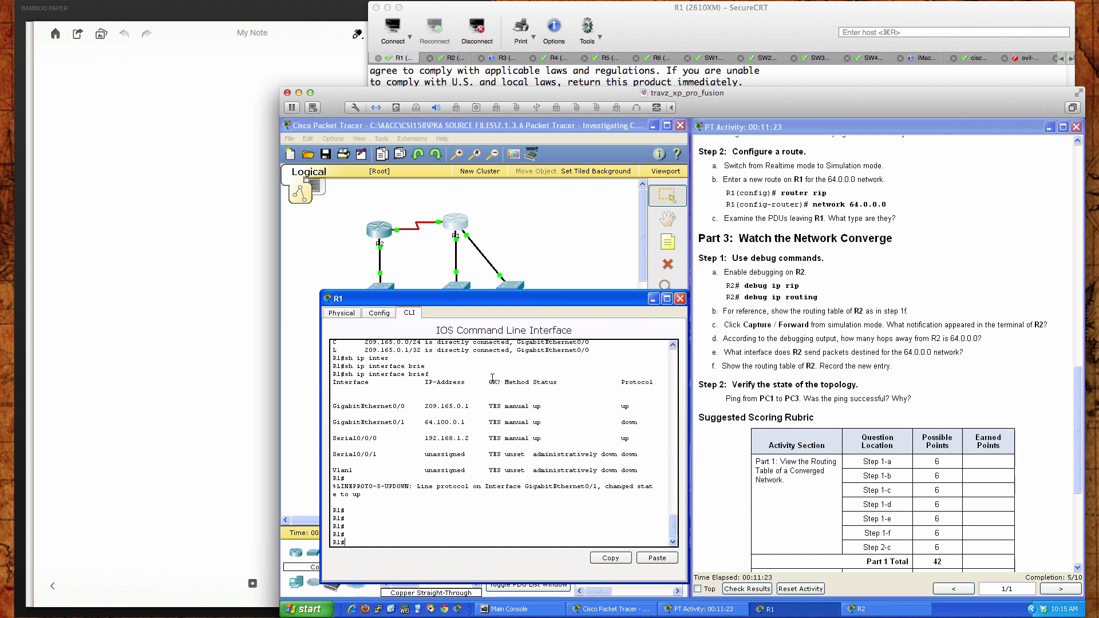
type("conf t")
key("Return")
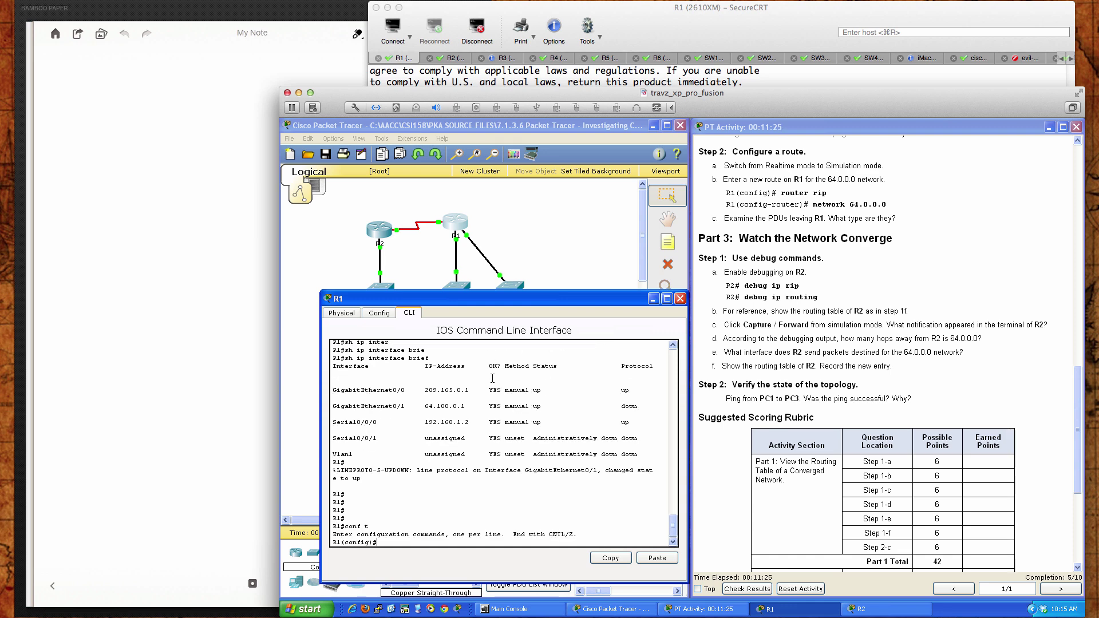
type("router rip")
key("Return")
Step: Review R1's existing RIP networks in the running config, then add network 64.0.0.0
type("do sh run")
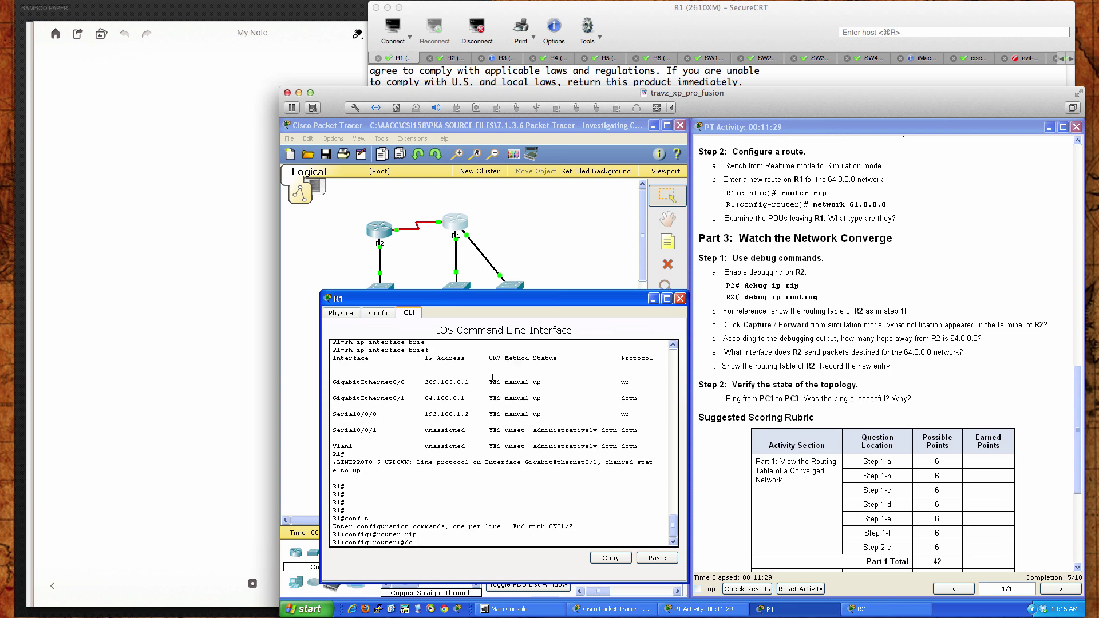
key("Return")
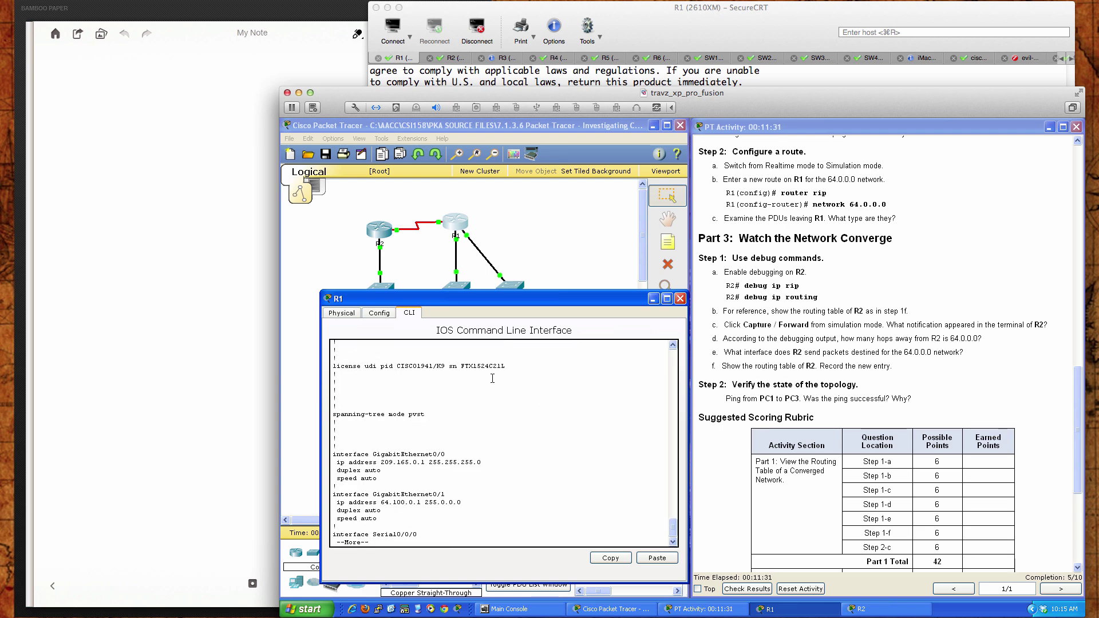
key("space")
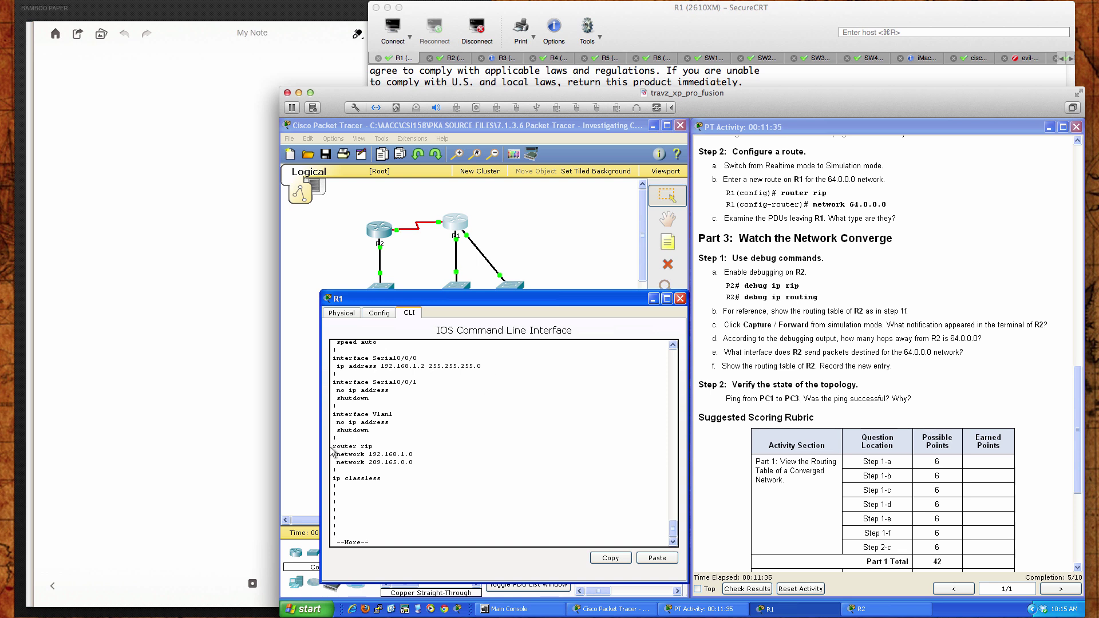
left_click_drag(332, 446, 415, 464)
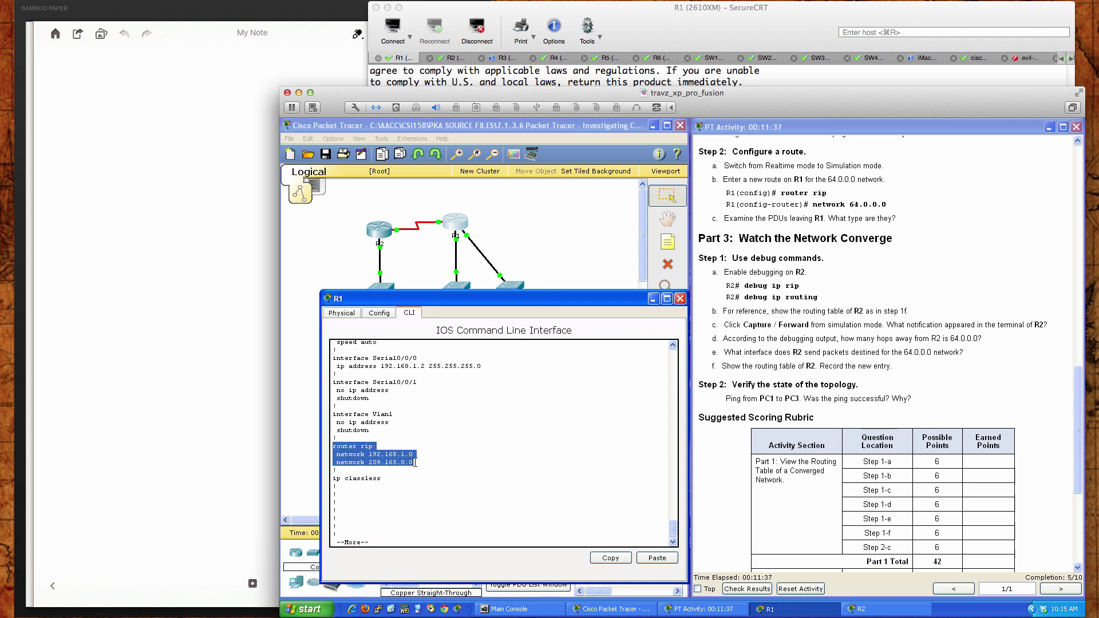
left_click(370, 455)
type("q")
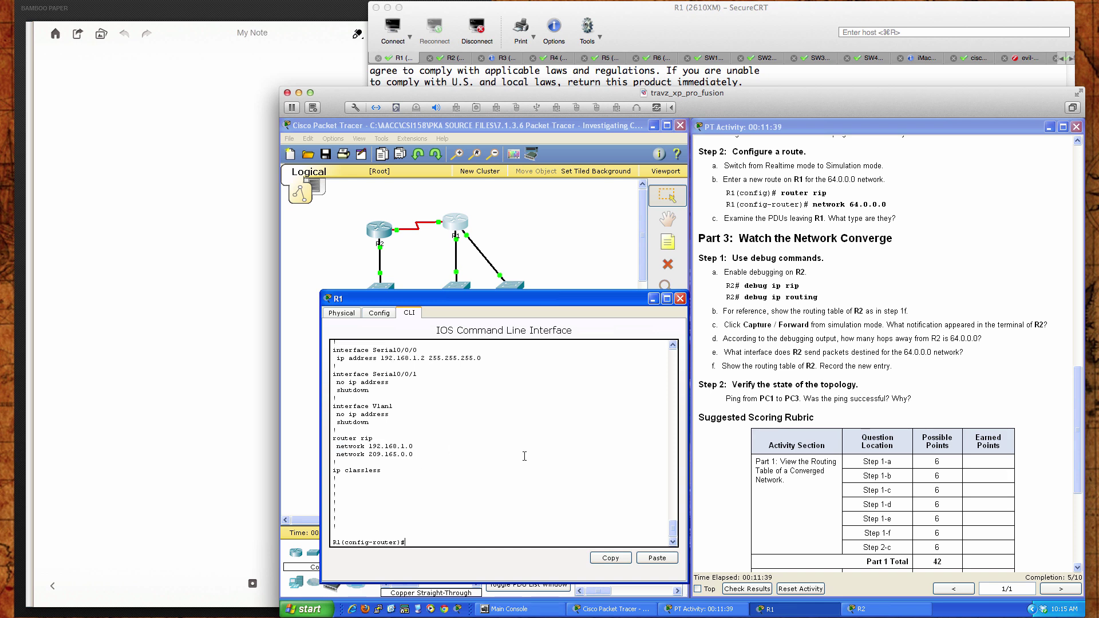
type("netw")
key("Tab")
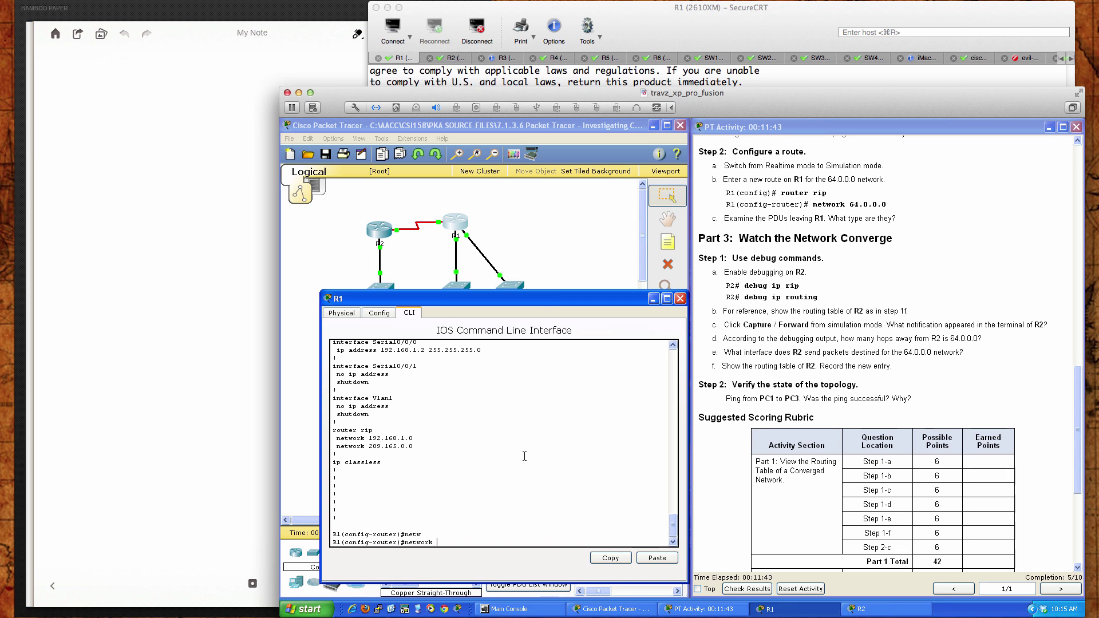
type("64.0.0.0")
key("Return")
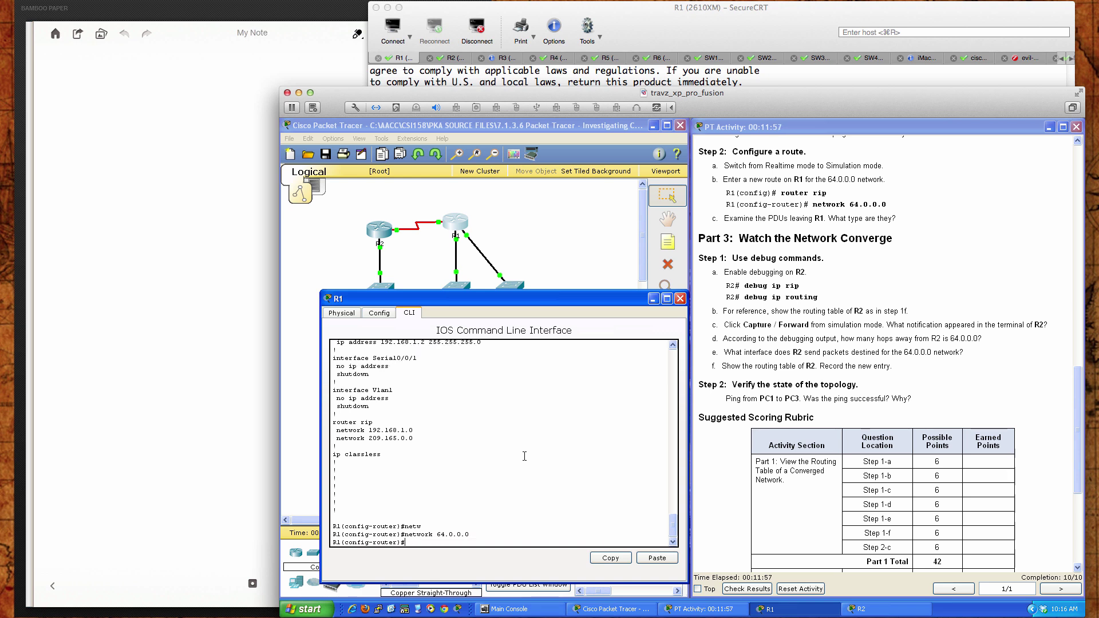
Step: Exit configuration mode, save with wri mem, and display R1's routing table
key("Return")
key("Return")
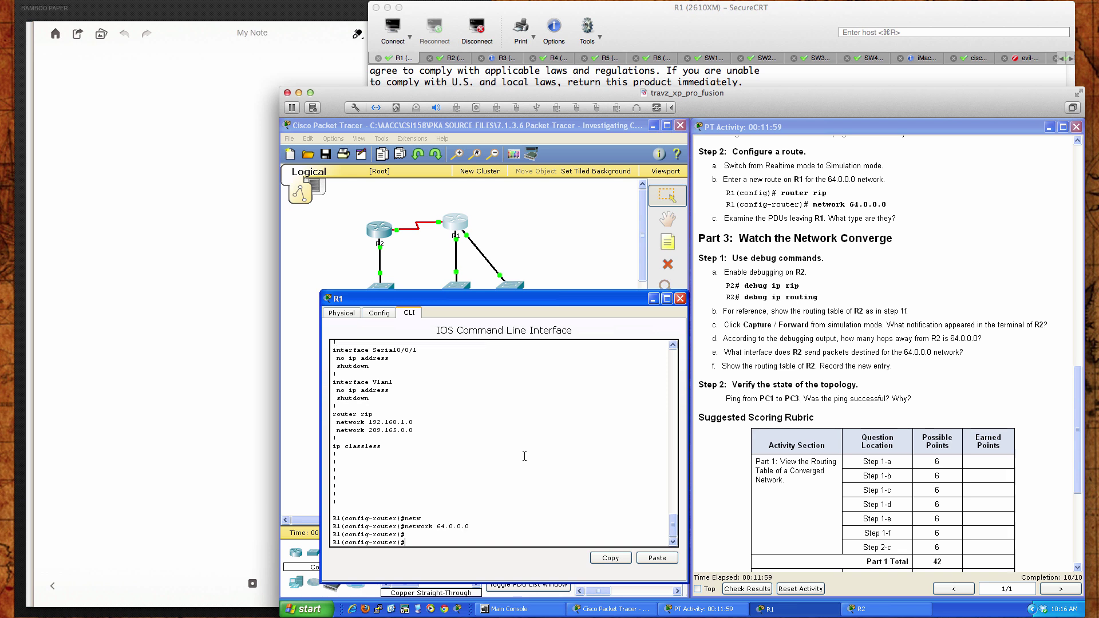
type("end")
key("Return")
key("Return")
key("Return")
key("Return")
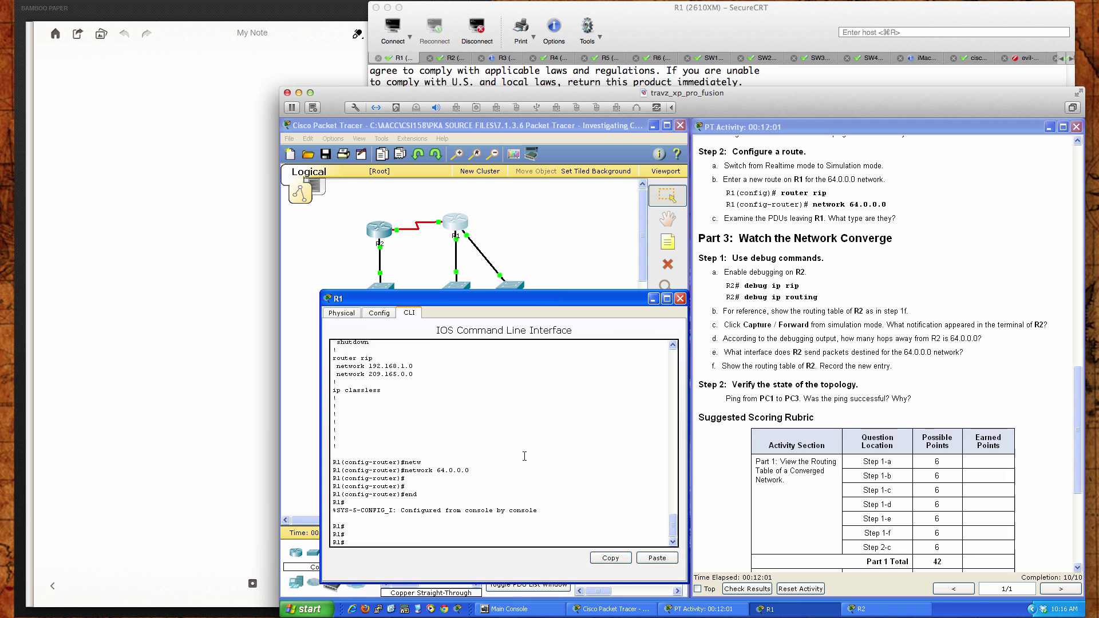
type("wri mem")
key("Return")
key("Return")
key("Return")
key("Return")
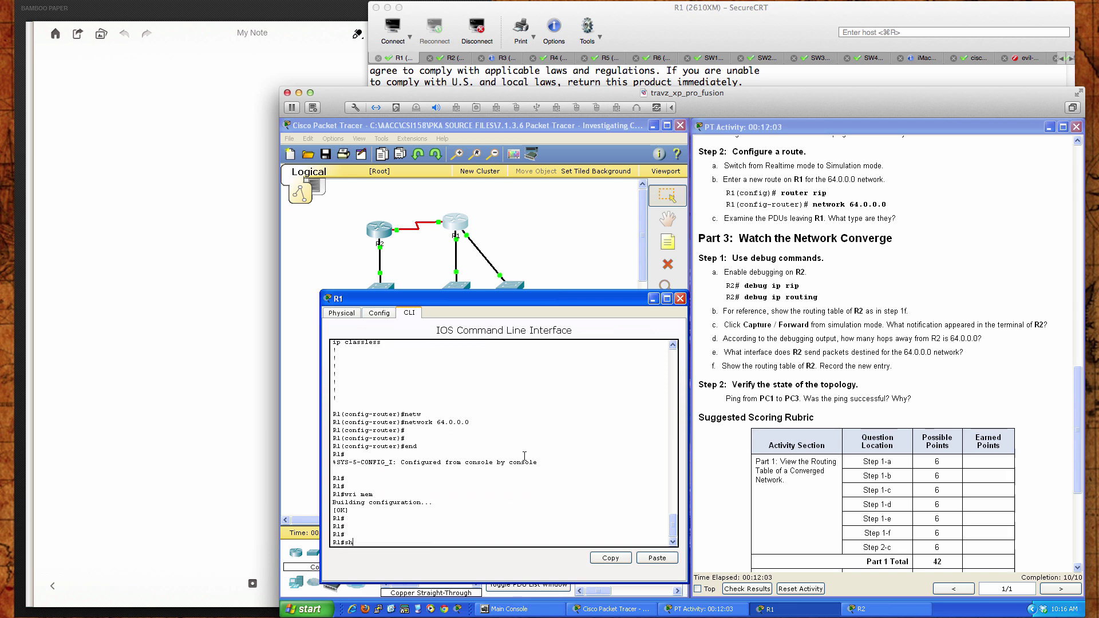
type("sh ip route")
key("Return")
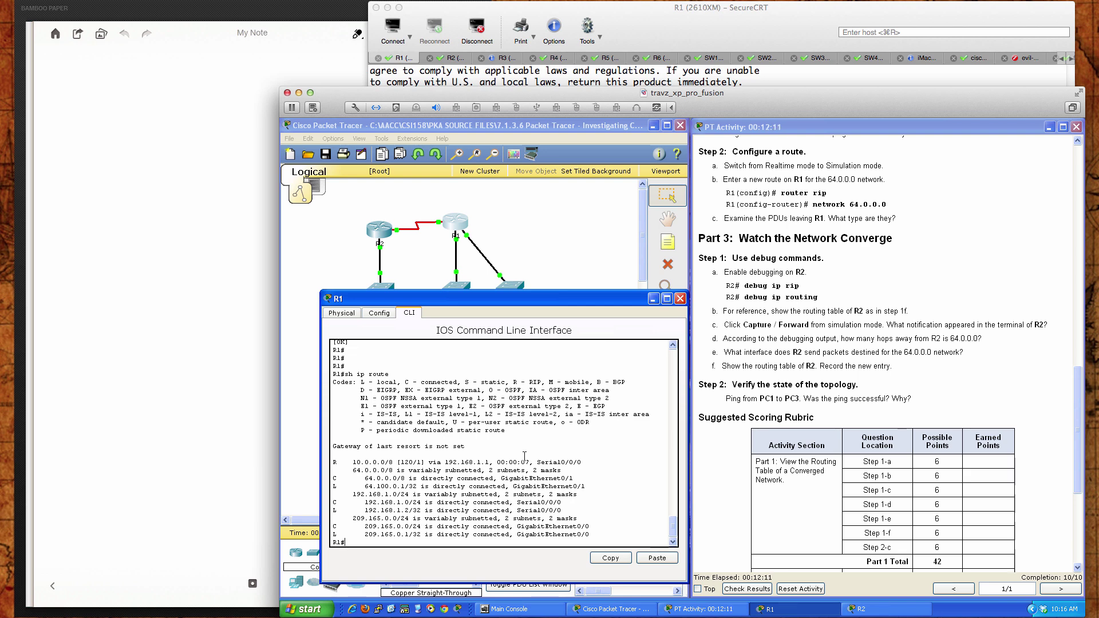
Step: Enable debug ip rip and debug ip routing on R2 and read updates showing 64.0.0.0 in 1 hop
left_click(680, 299)
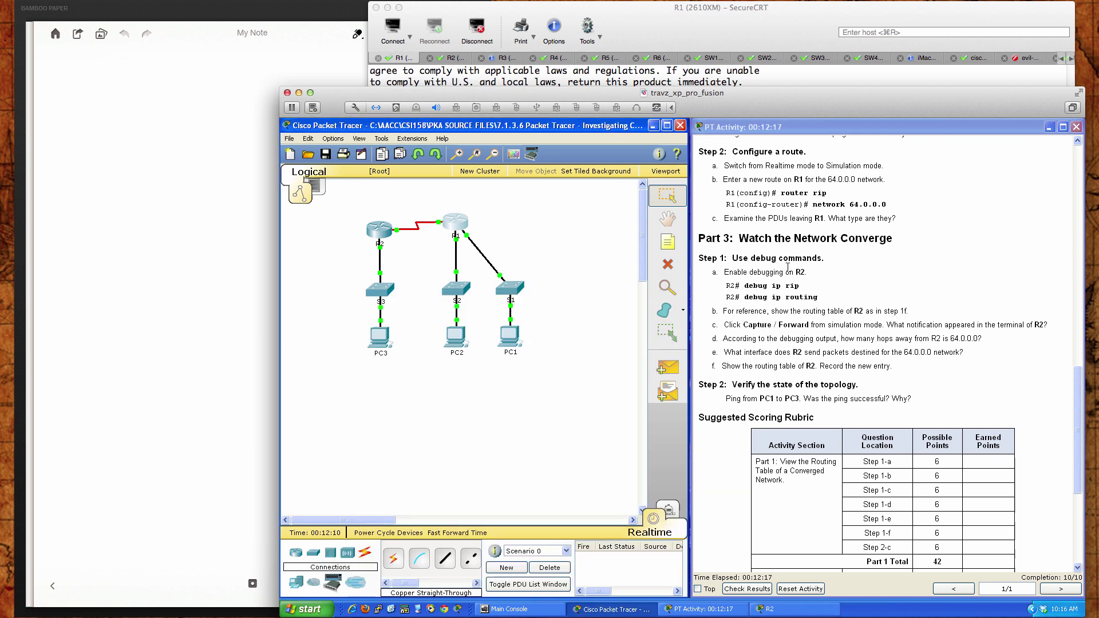
scroll(787, 267, "down", 1)
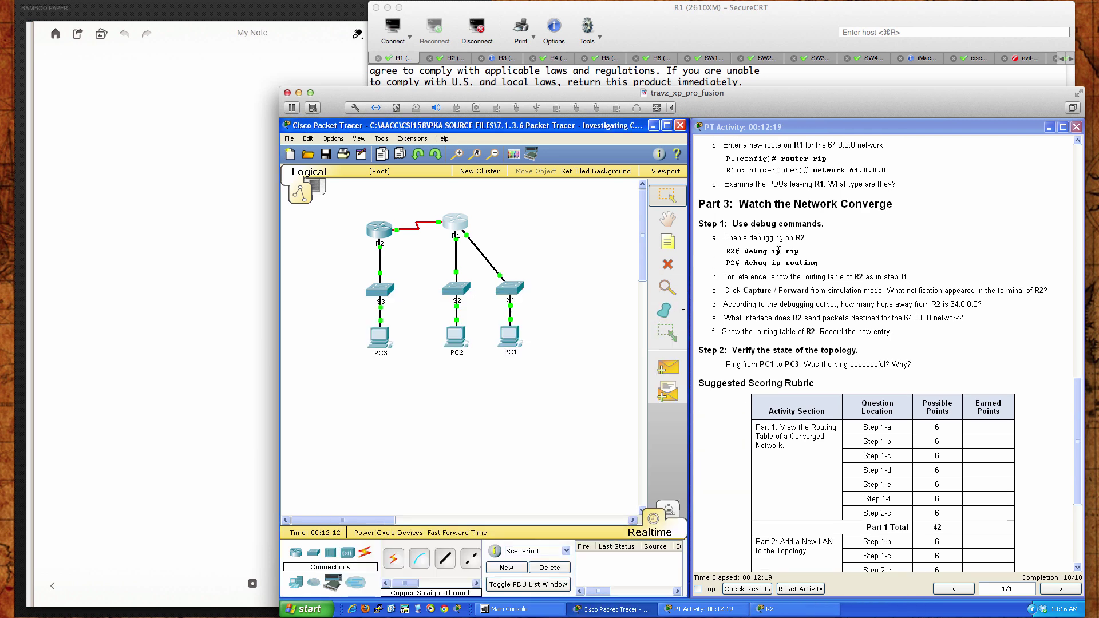
left_click(377, 229)
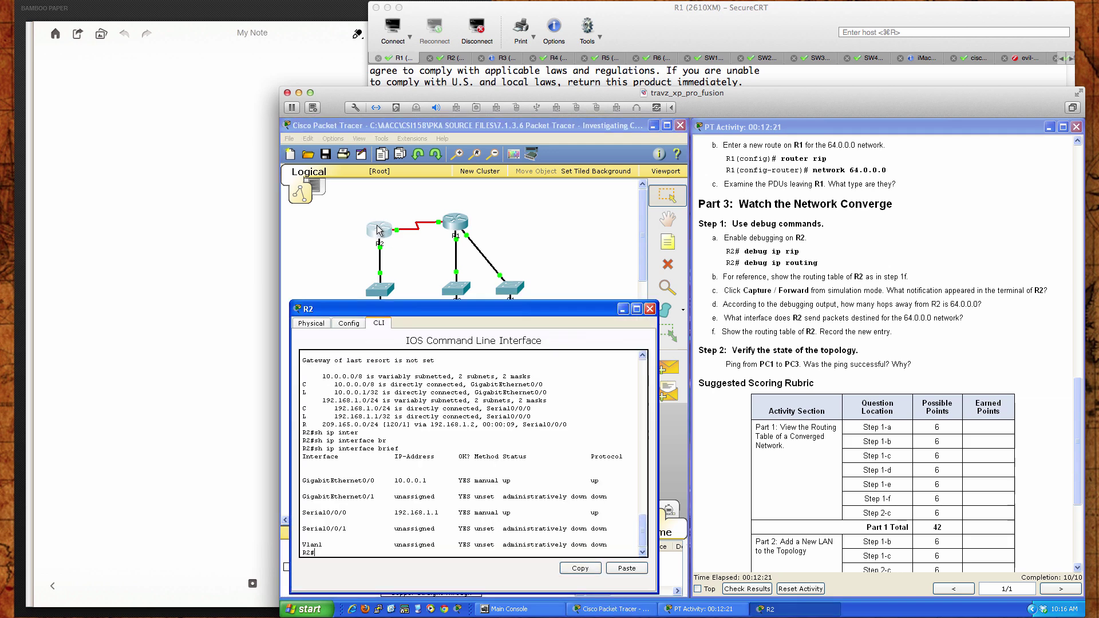
key("Return")
key("Return")
type("debu")
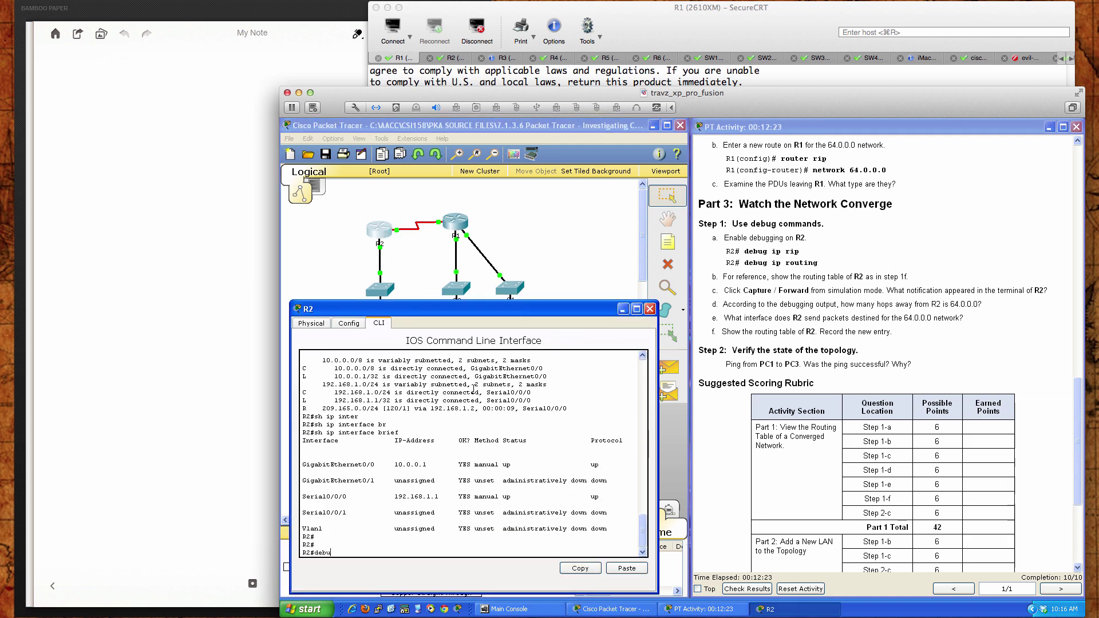
type("g ip rip")
key("Return")
key("Return")
key("Return")
key("Return")
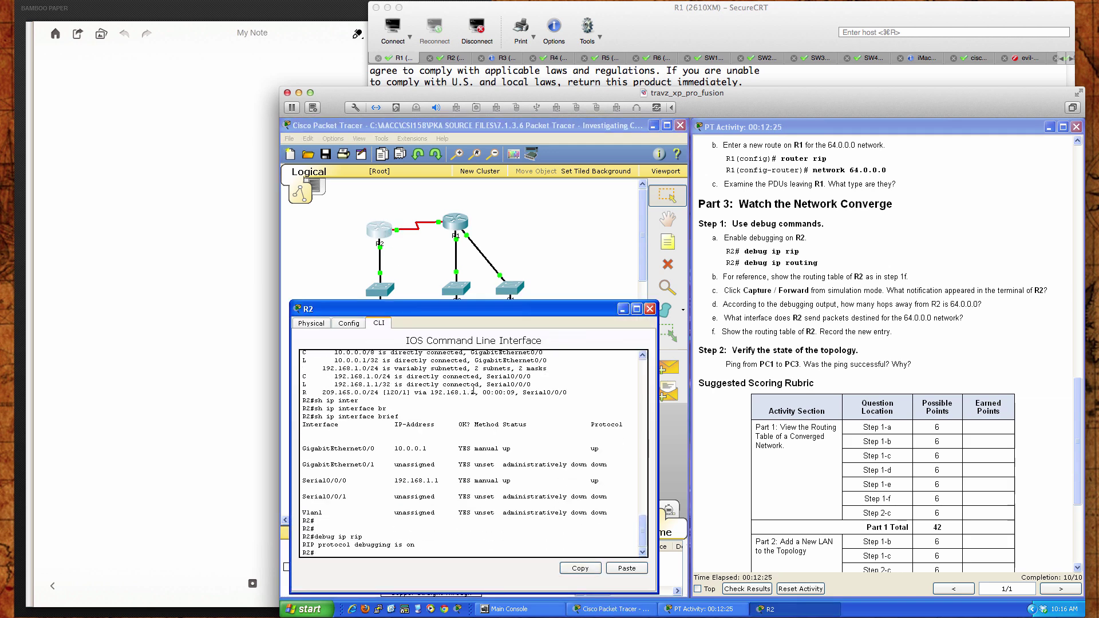
key("Return")
type("d")
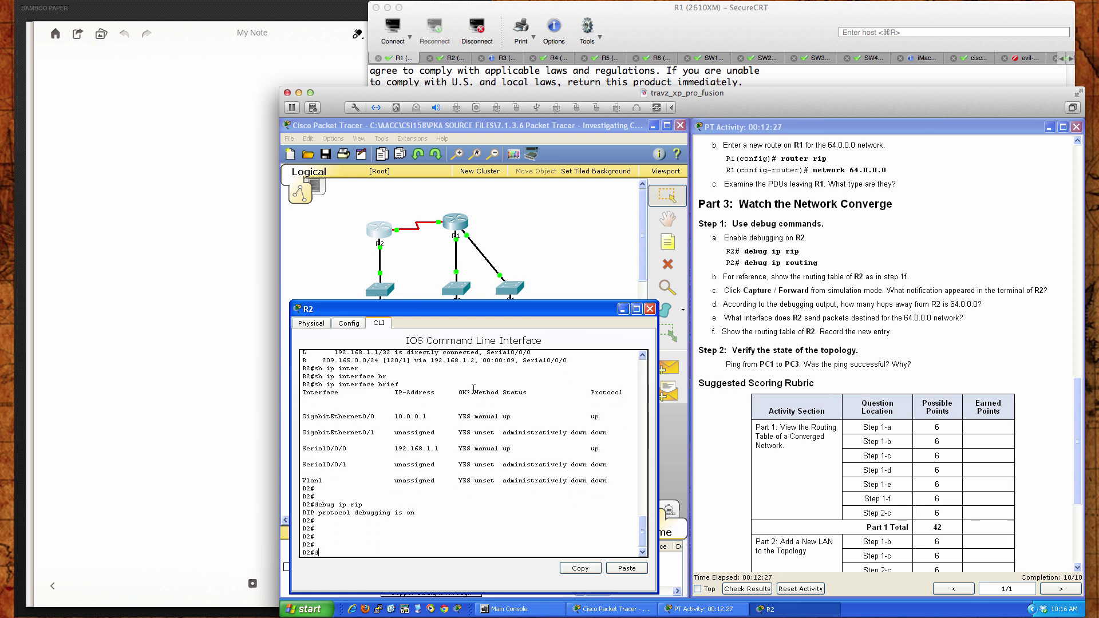
type("ebug ip rou")
key("Tab")
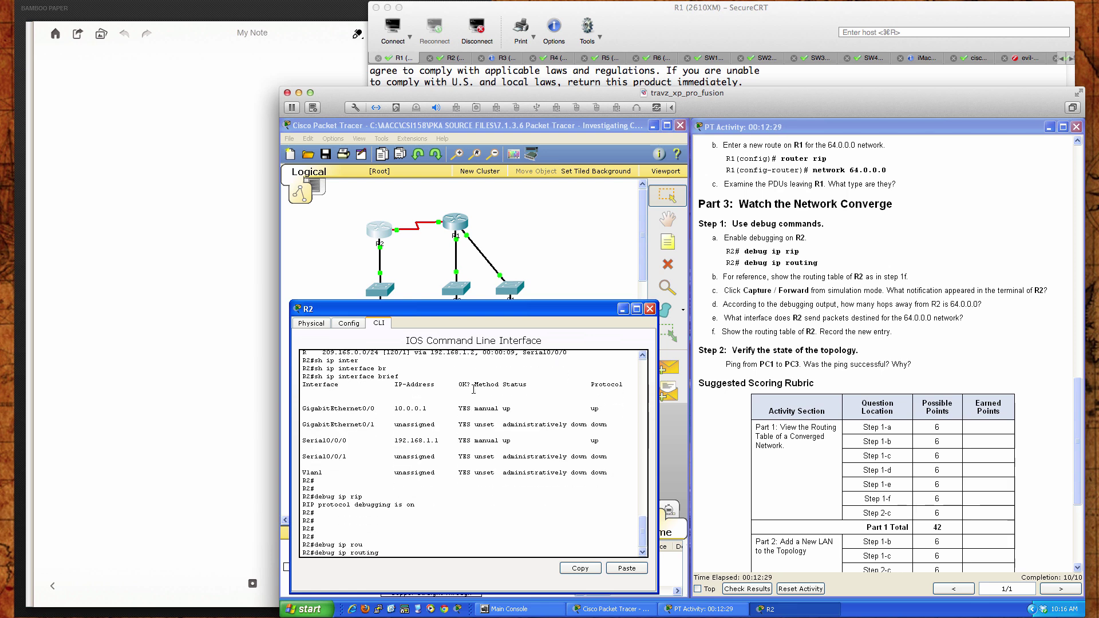
key("Return")
key("Return")
key("Return")
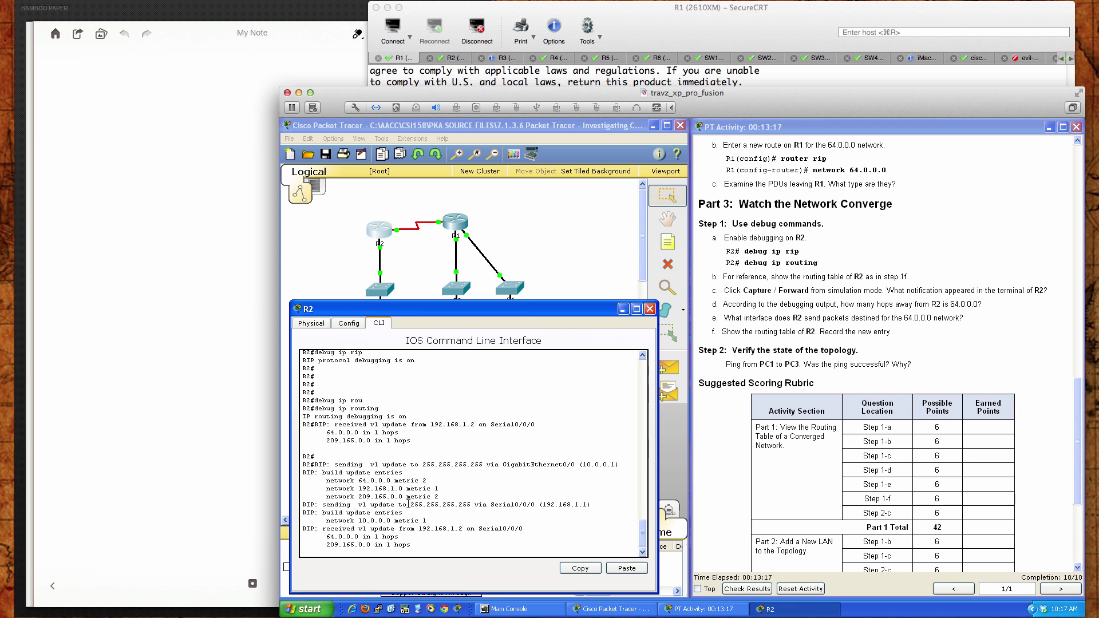
left_click_drag(410, 504, 470, 504)
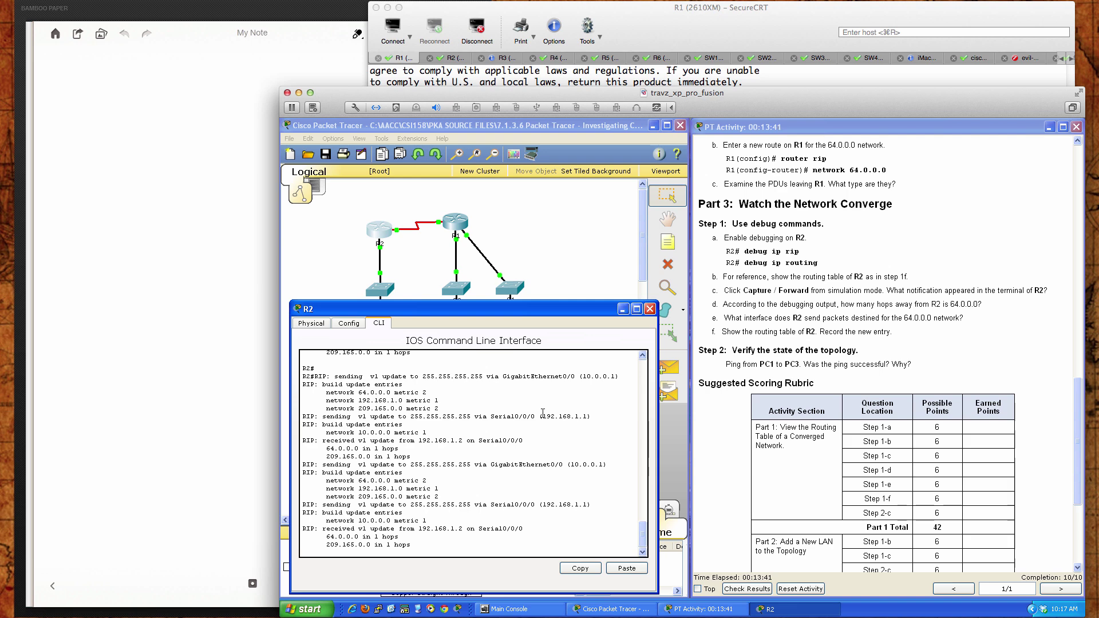
Step: Rerun ping 10.0.0.2 from PC1's command prompt, now getting 4 of 4 replies
left_click(648, 309)
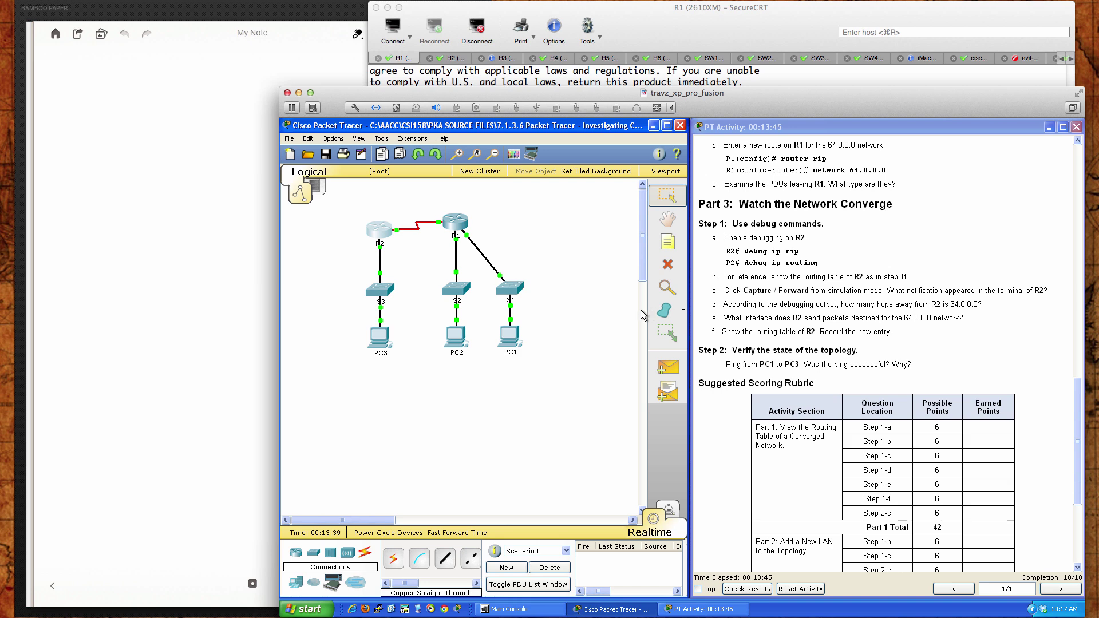
left_click(514, 341)
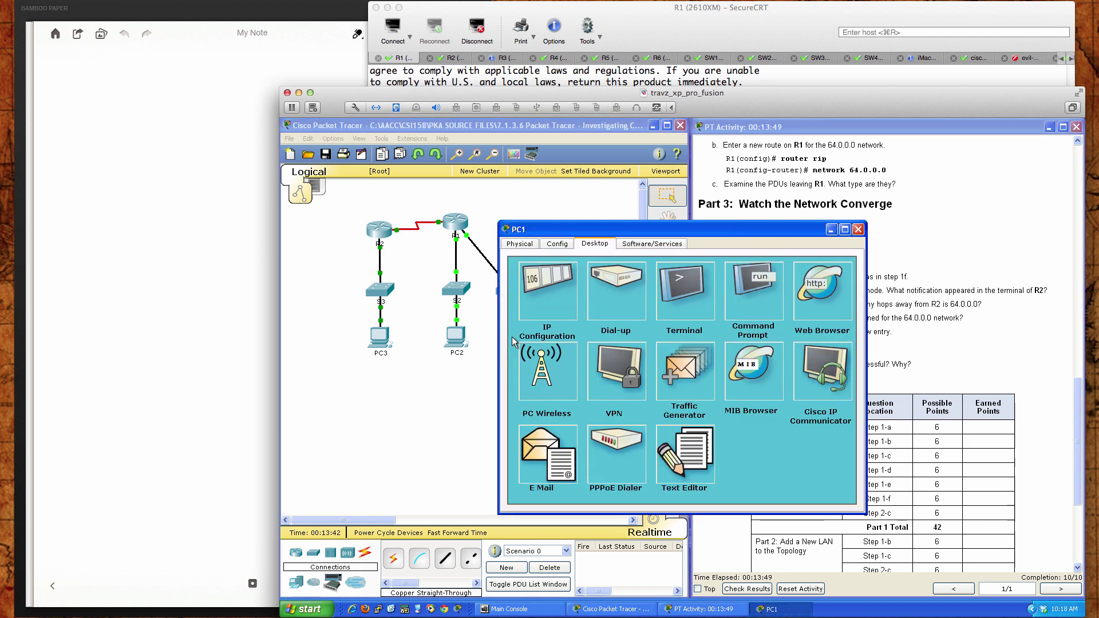
left_click(744, 275)
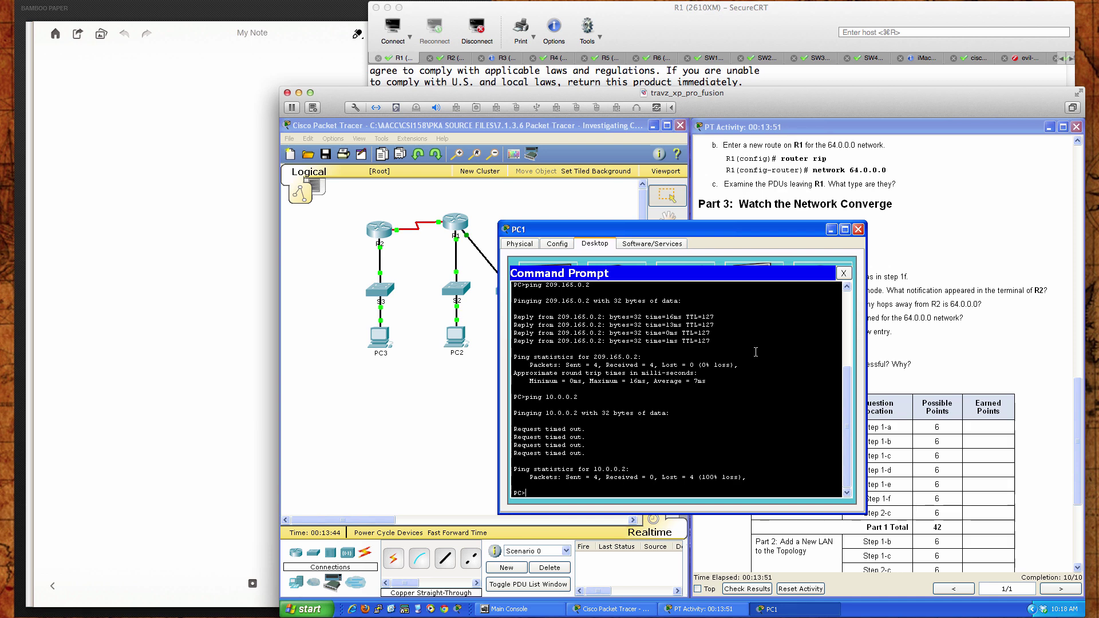
key("Up")
key("Return")
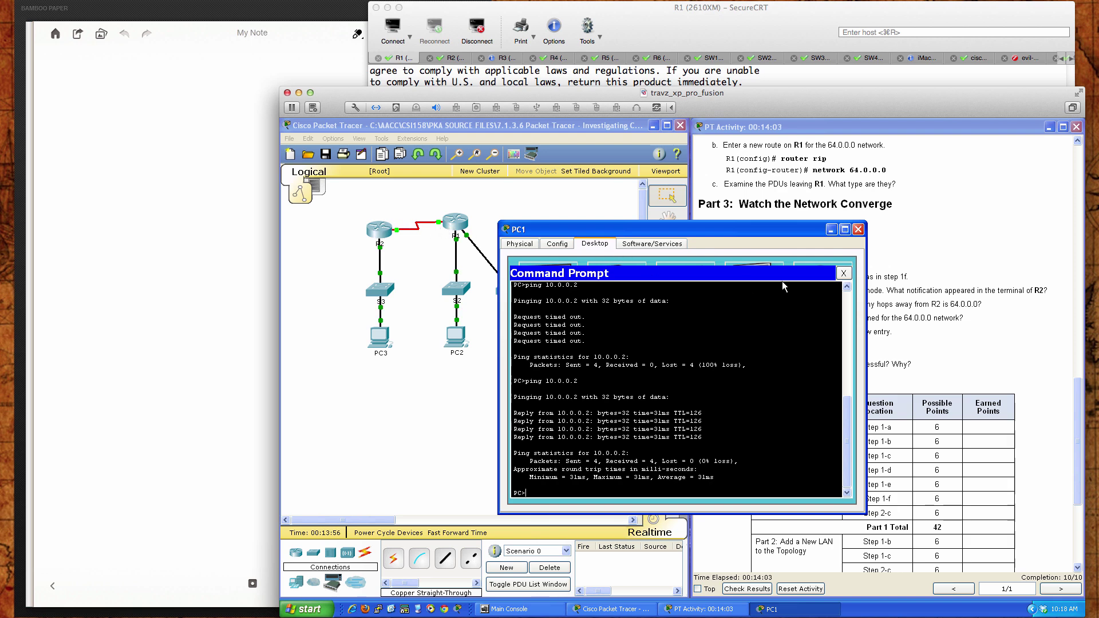
Step: Turn off all debugging on R2 with 'u all'
left_click(858, 229)
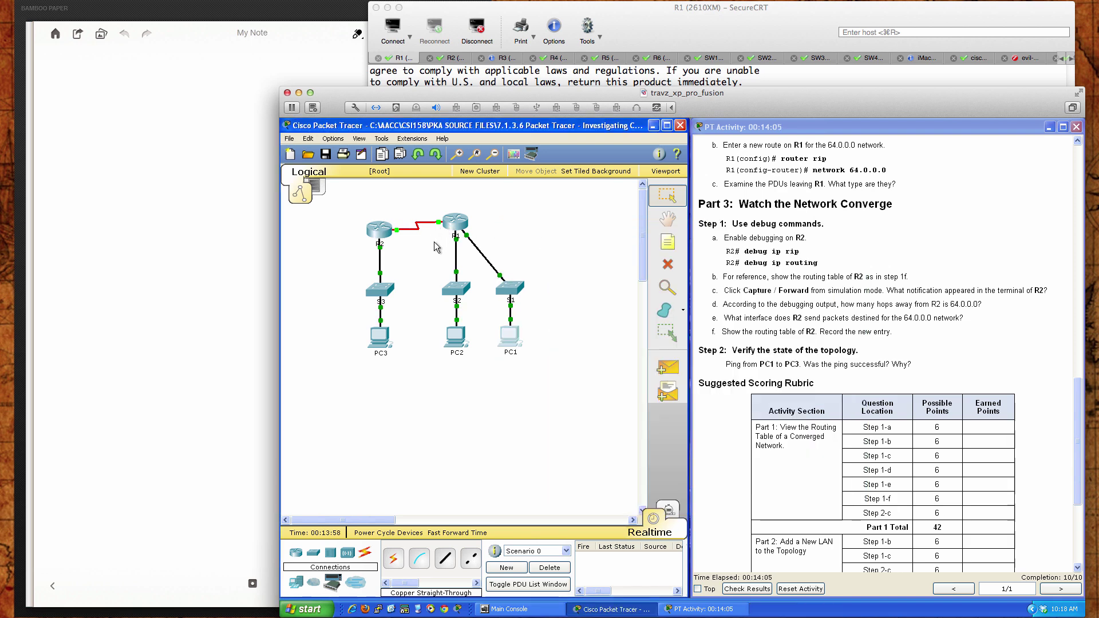
left_click(379, 229)
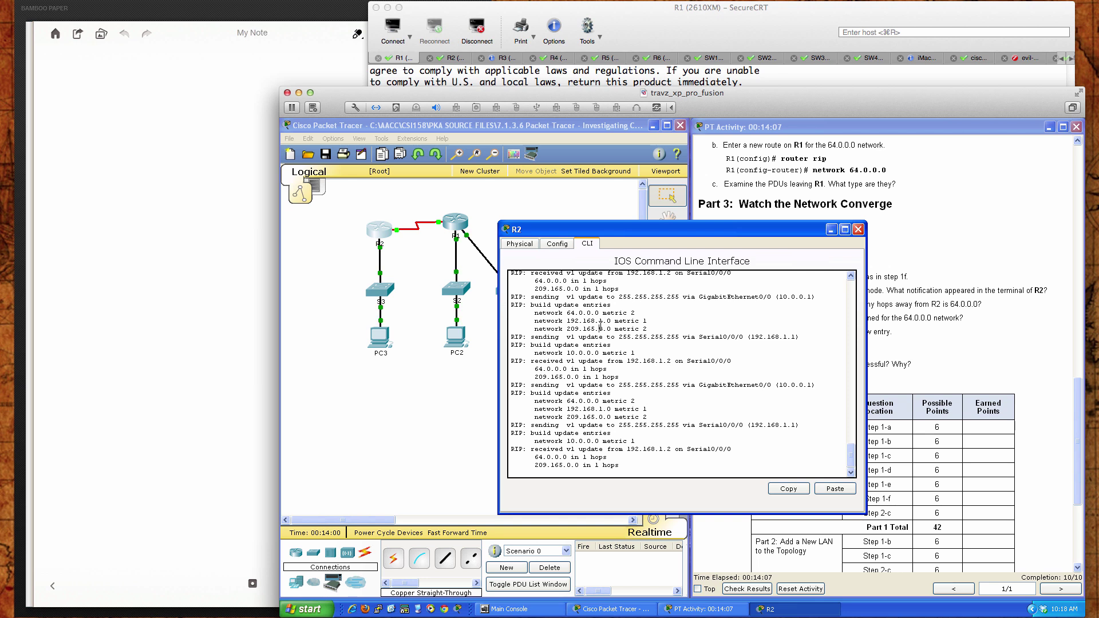
key("Return")
key("Return")
type("u a")
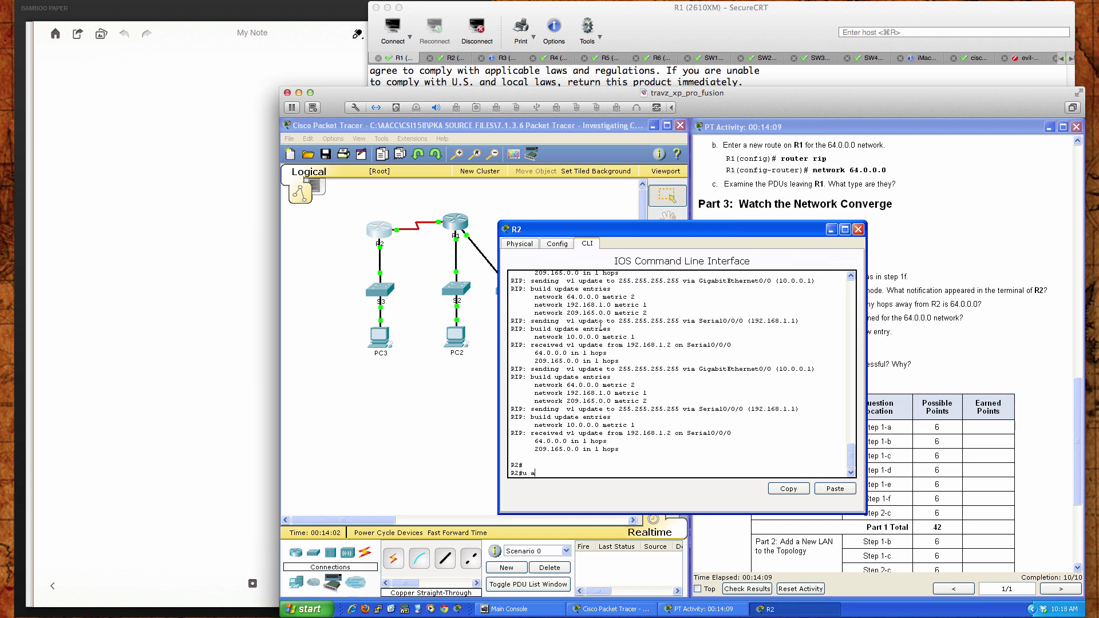
type("lll")
key("Return")
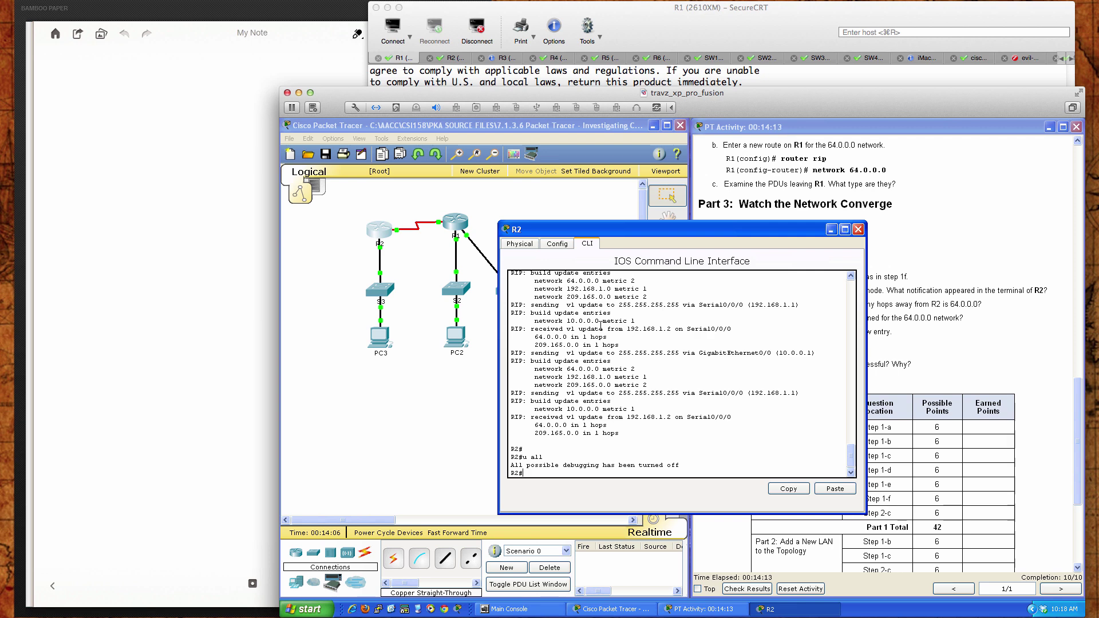
Step: List R2's RIP routes, including 64.0.0.0/8 via 192.168.1.2
key("Return")
key("Return")
key("Return")
key("Return")
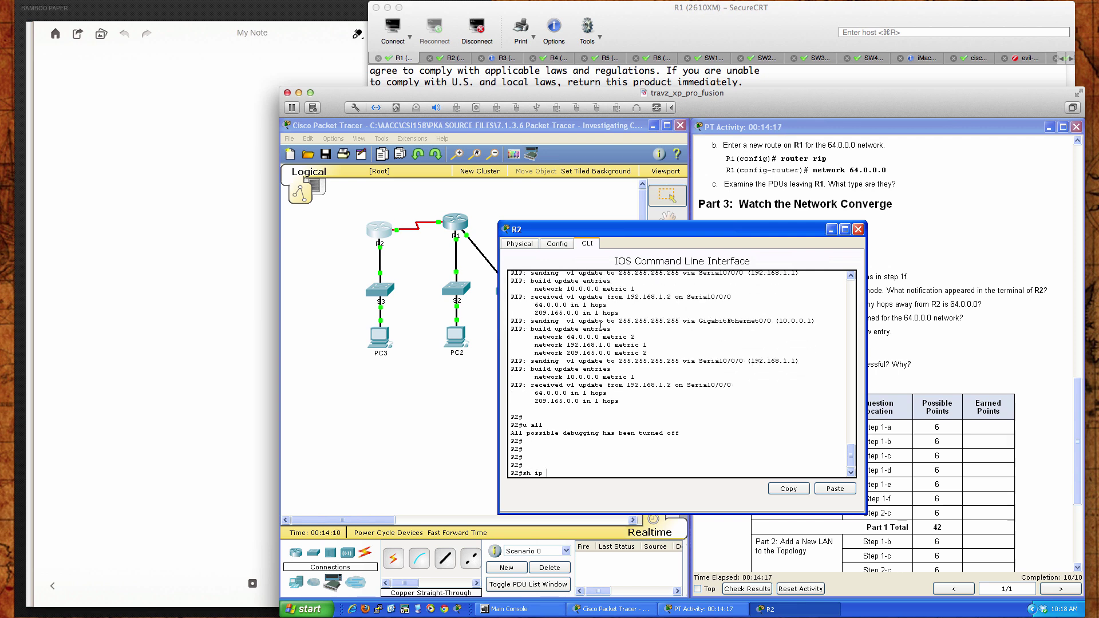
type("sh ip route rip")
key("Return")
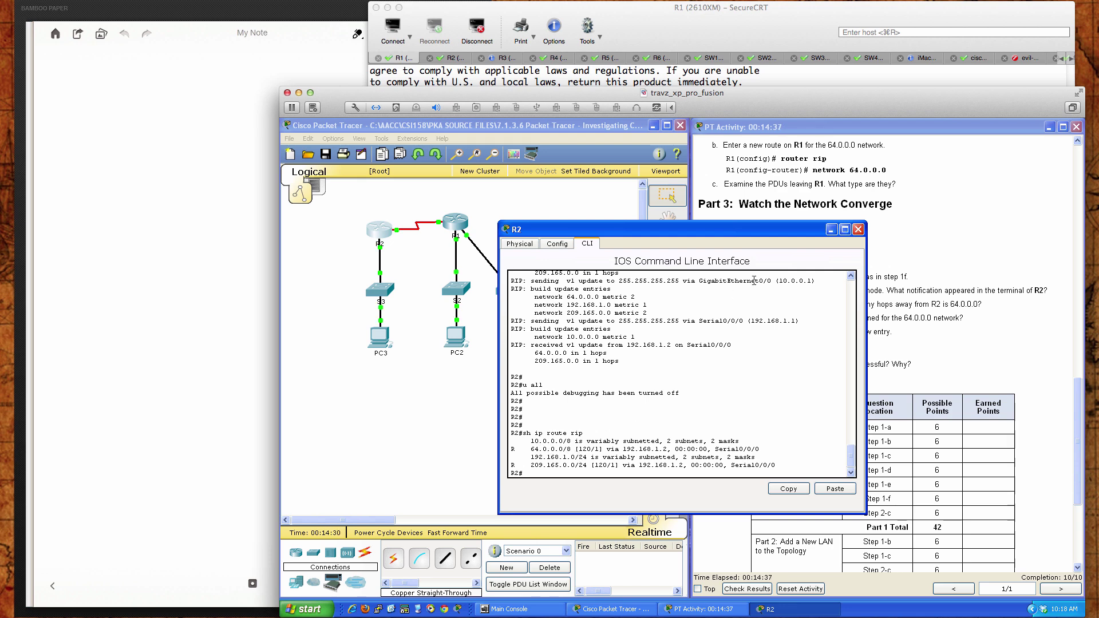
Step: List R1's RIP-learned routes with 'sh ip route rip'
left_click(858, 231)
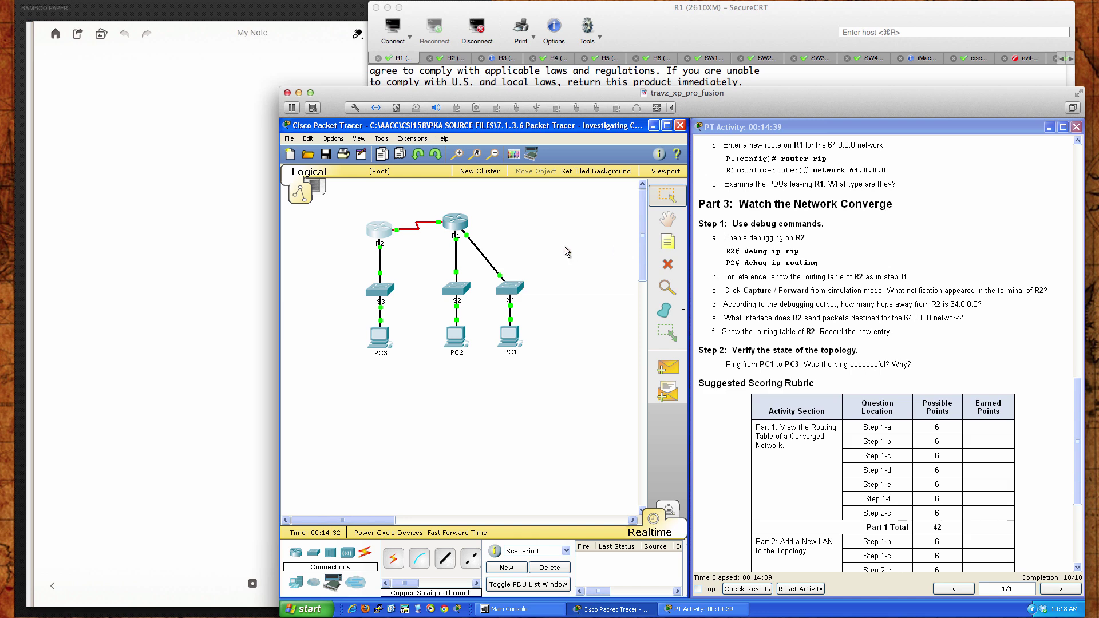
left_click(466, 224)
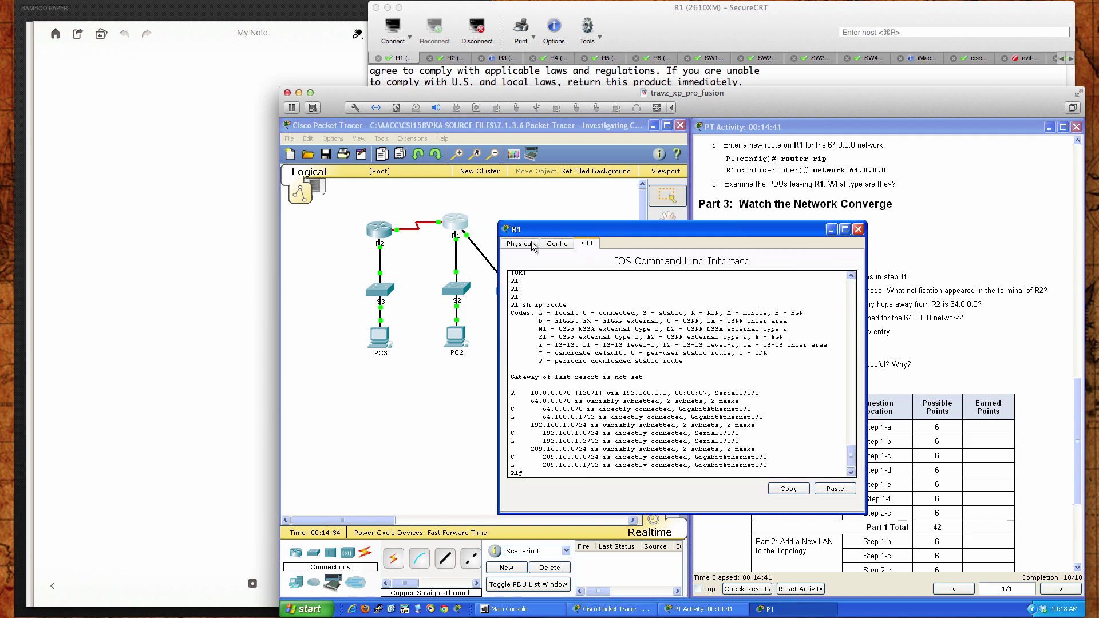
key("Return")
key("Return")
key("Return")
type("shg ")
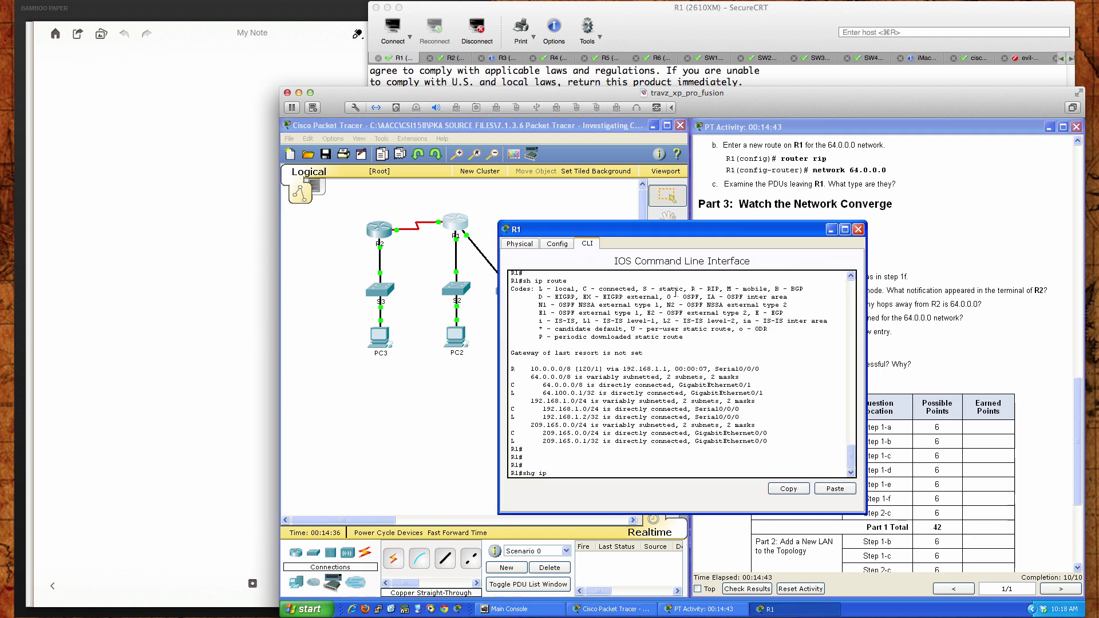
type("ip route rip")
key("Return")
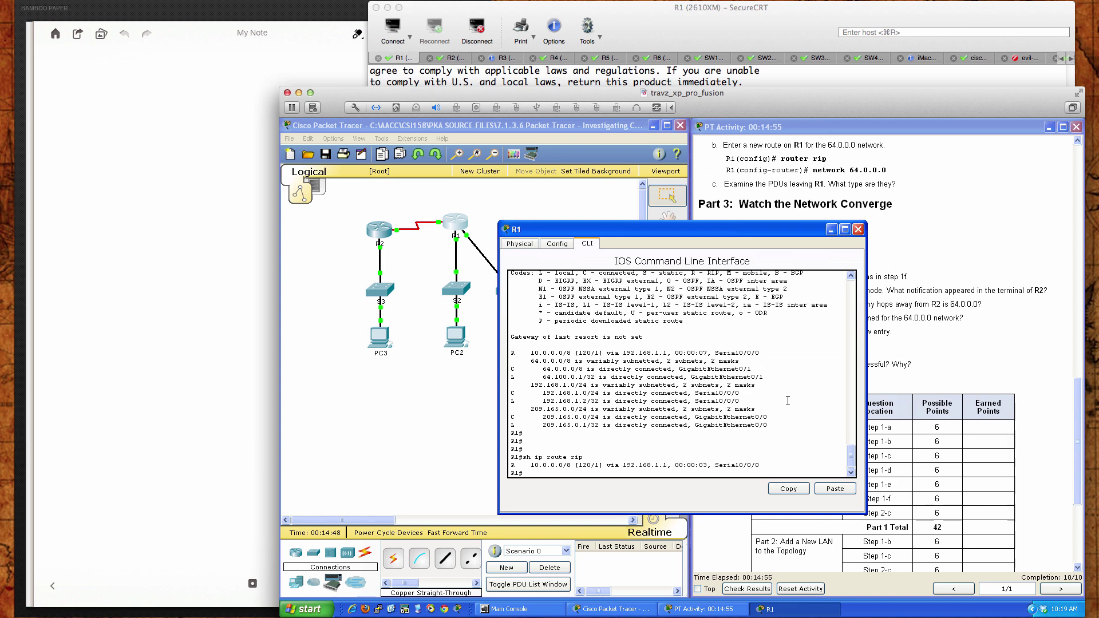
Step: Display R1's full routing table, showing 64.0.0.0/8 connected and 10.0.0.0/8 via RIP
type("h ip rou")
key("BackSpace")
key("BackSpace")
key("BackSpace")
type("route")
key("Return")
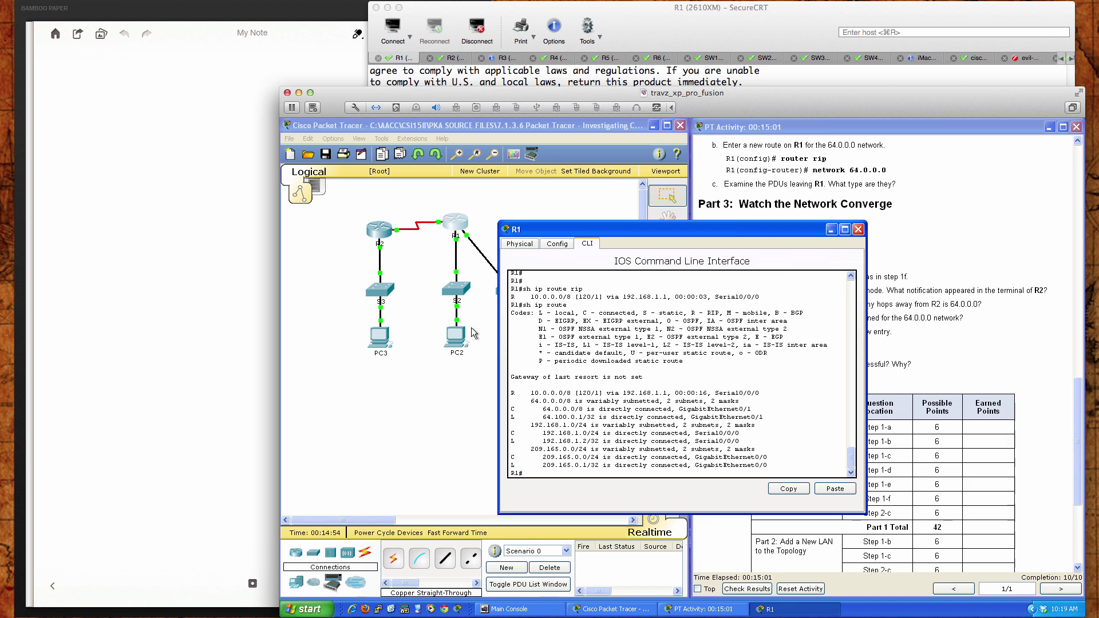
Step: Display R2's full routing table and highlight the 64.0.0.0/8 and 209.165.0.0/24 RIP routes
left_click(380, 237)
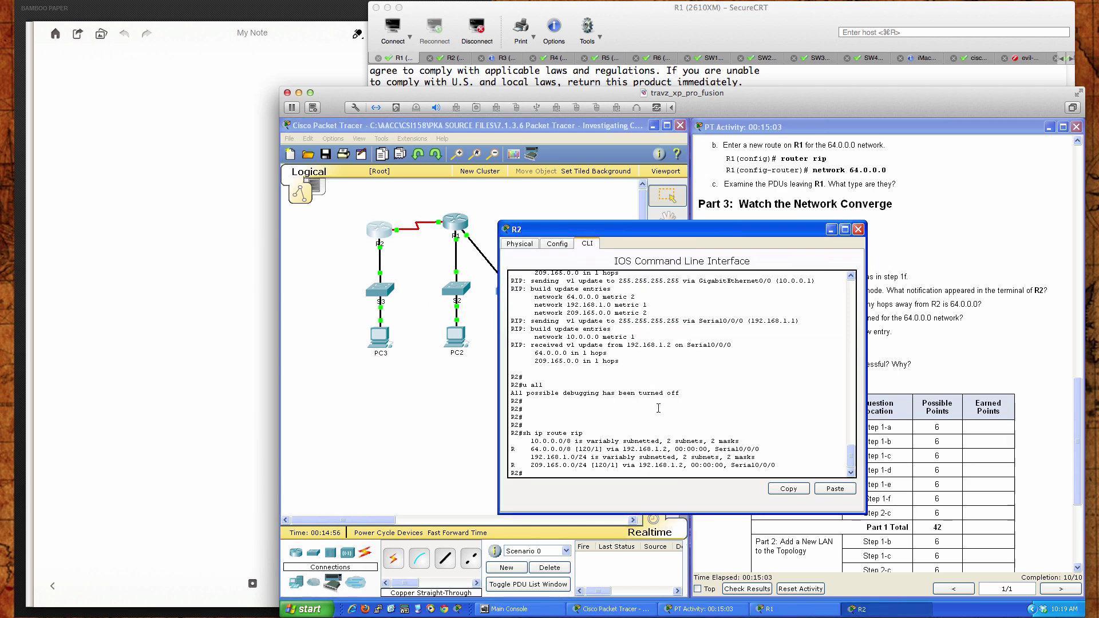
type("sh ip route")
key("Return")
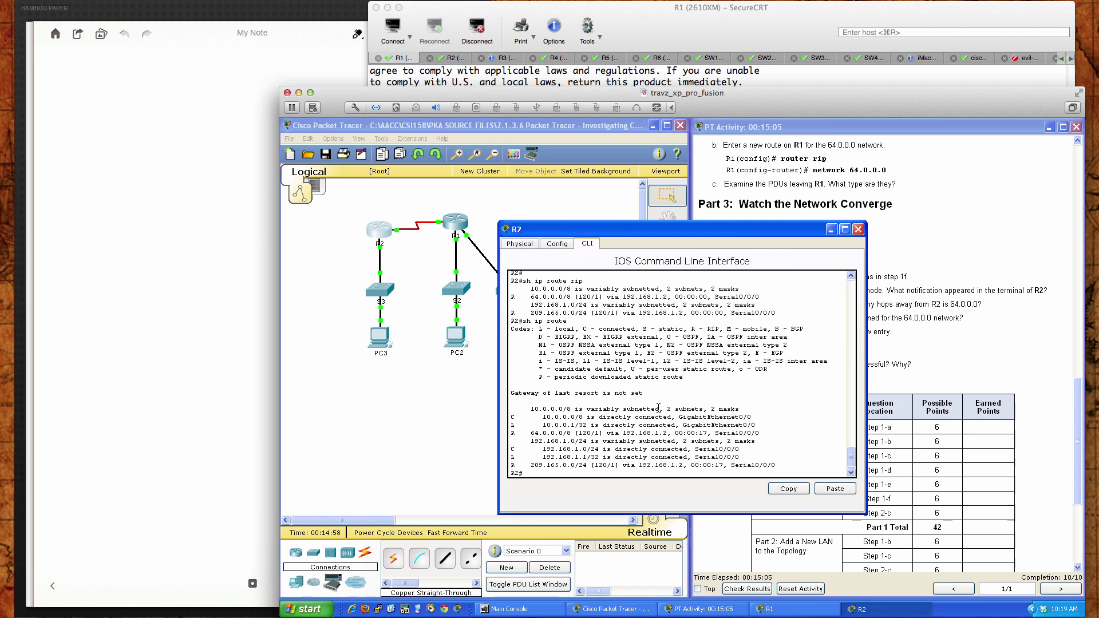
left_click_drag(512, 433, 761, 433)
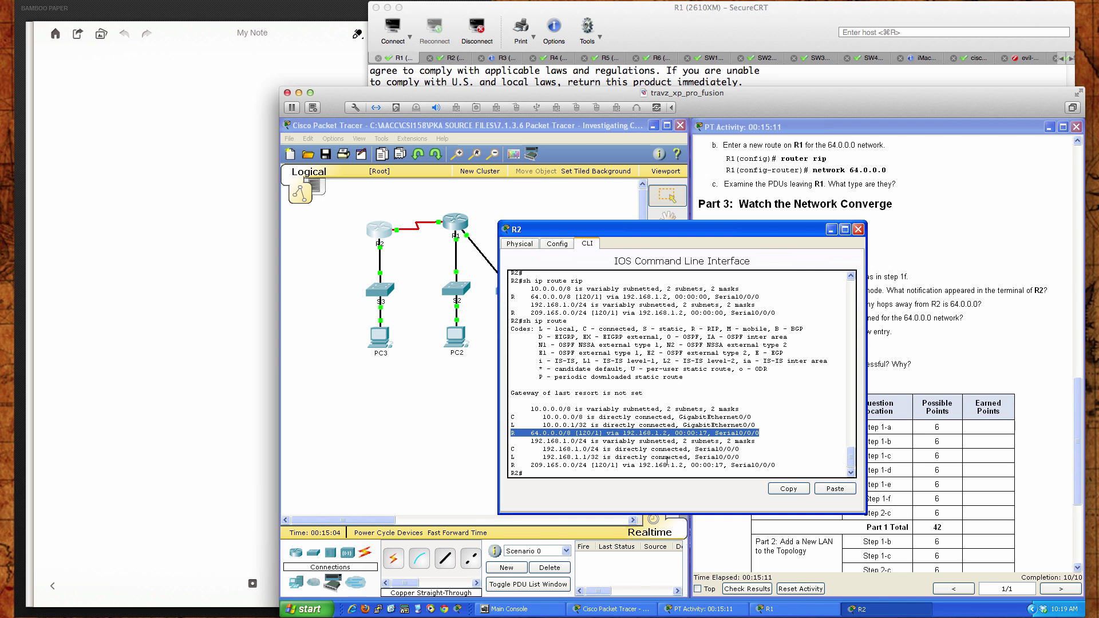
left_click_drag(512, 465, 777, 468)
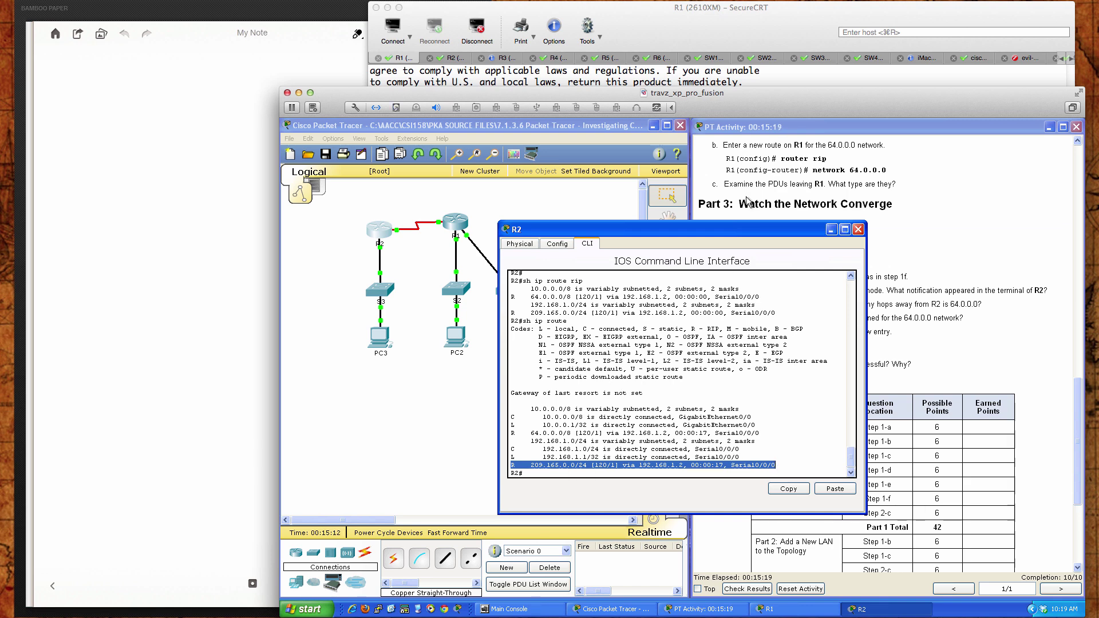
left_click_drag(732, 227, 804, 243)
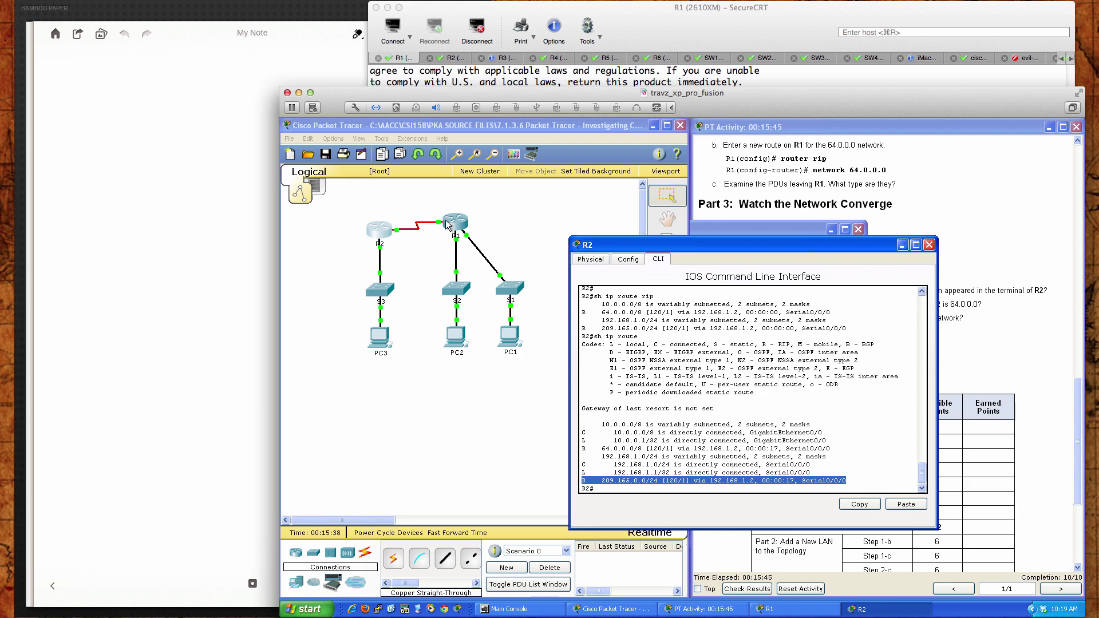
Step: Close the R2 and R1 console windows and return the PT Activity pane to its title and Addressing Table
left_click(929, 243)
left_click(858, 230)
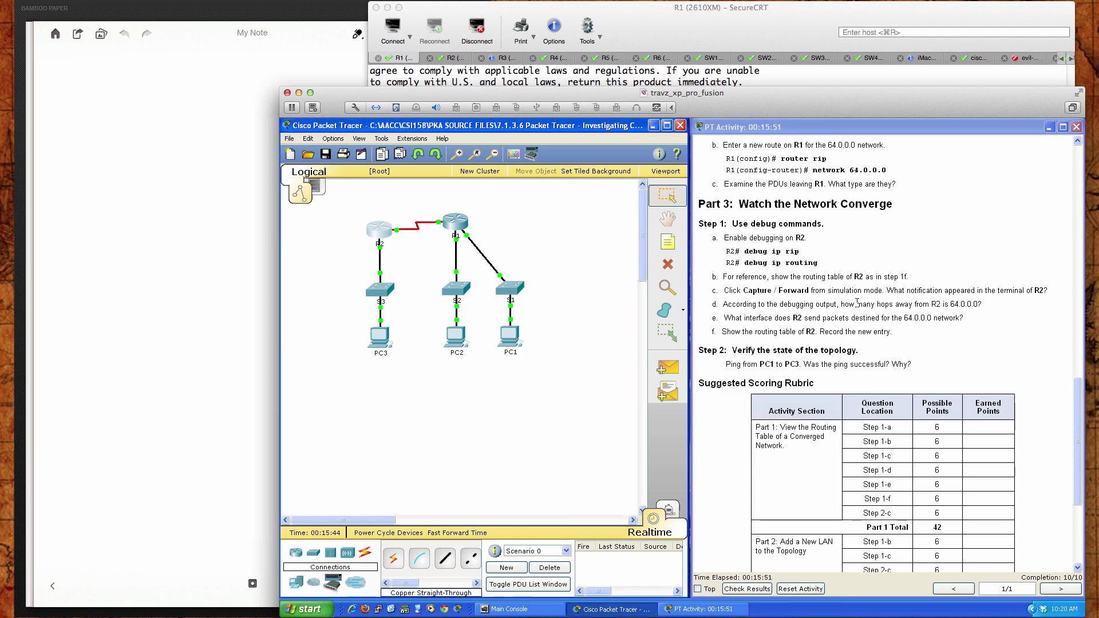
scroll(857, 303, "up", 15)
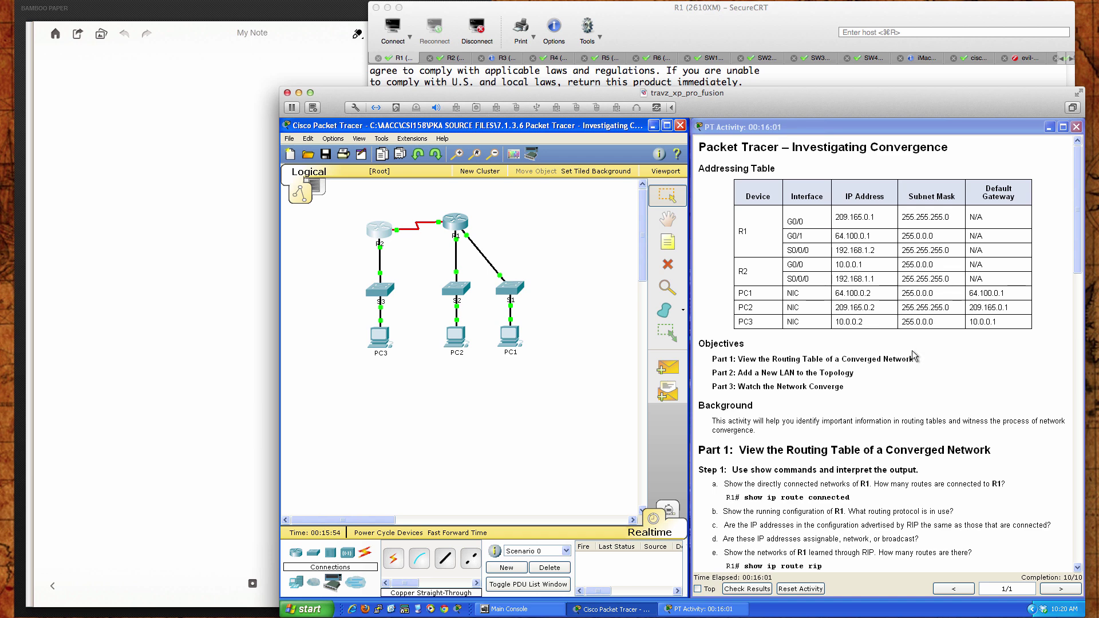
scroll(911, 350, "down", 8)
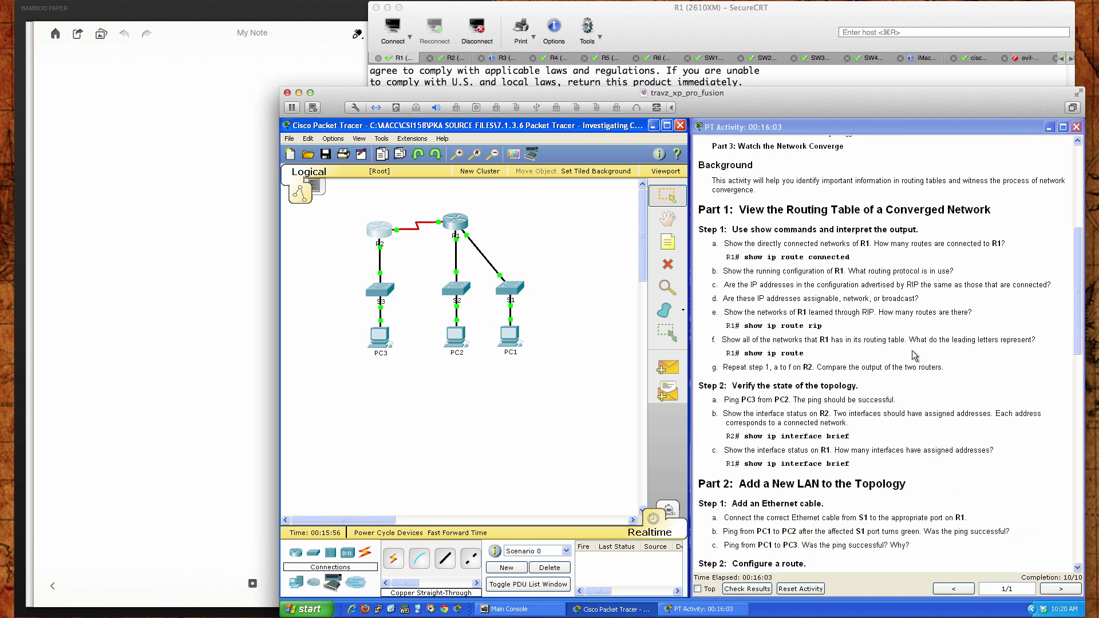
scroll(912, 351, "up", 8)
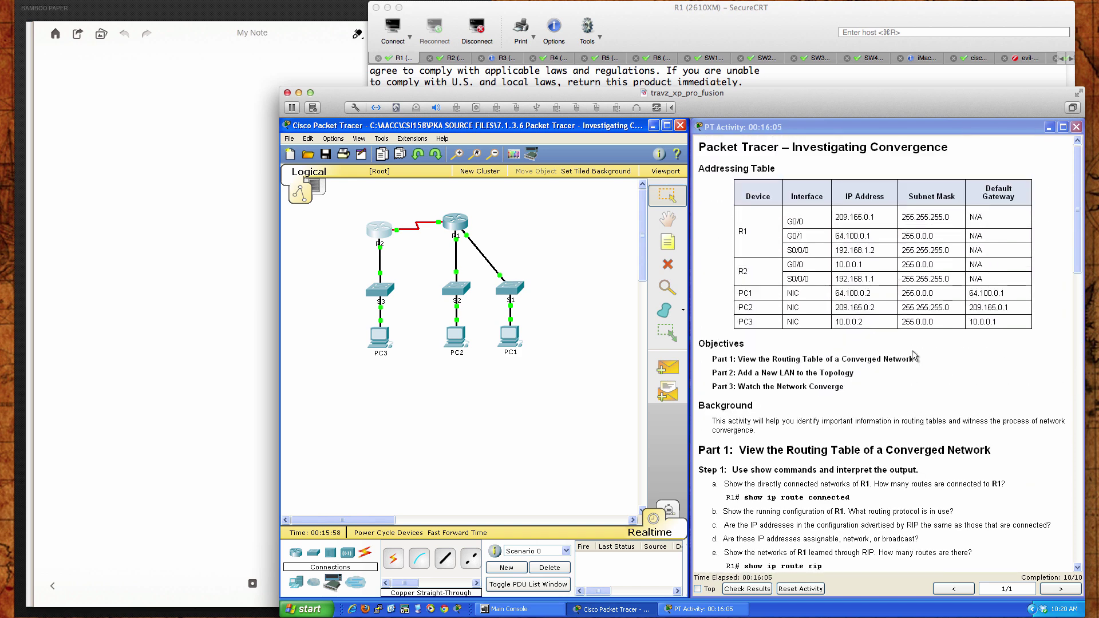